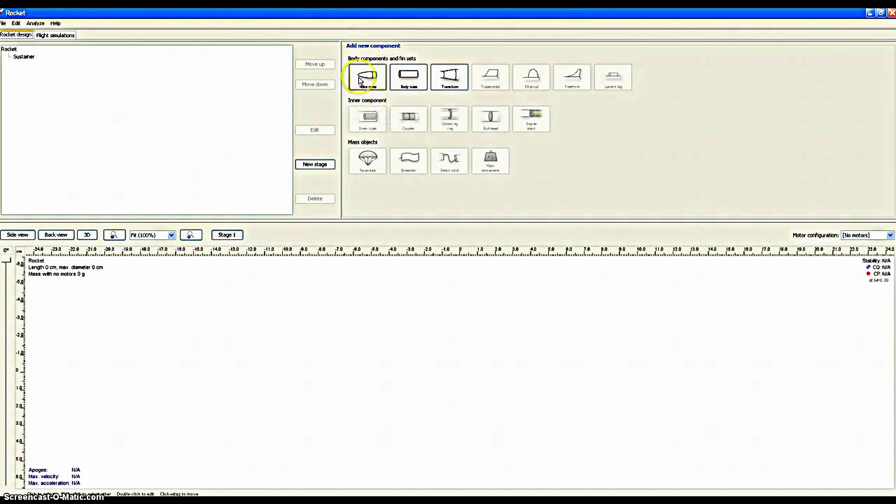
Step: Add an ogive nose cone 18 cm long with a 7.1 cm base and 0.3 cm walls
click(359, 81)
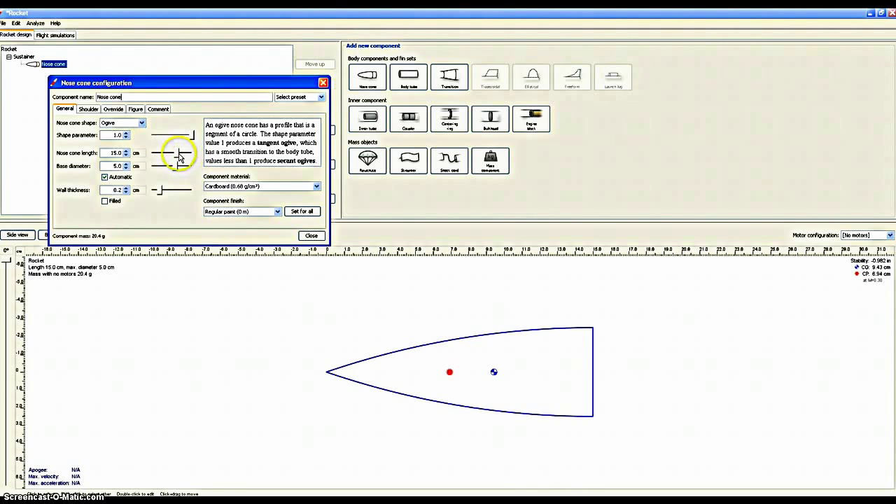
drag(179, 154, 182, 170)
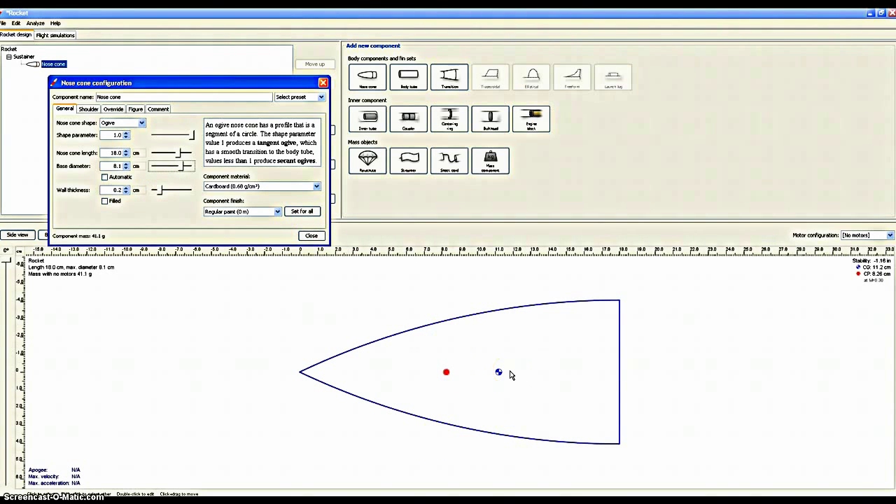
click(161, 191)
drag(155, 195, 151, 193)
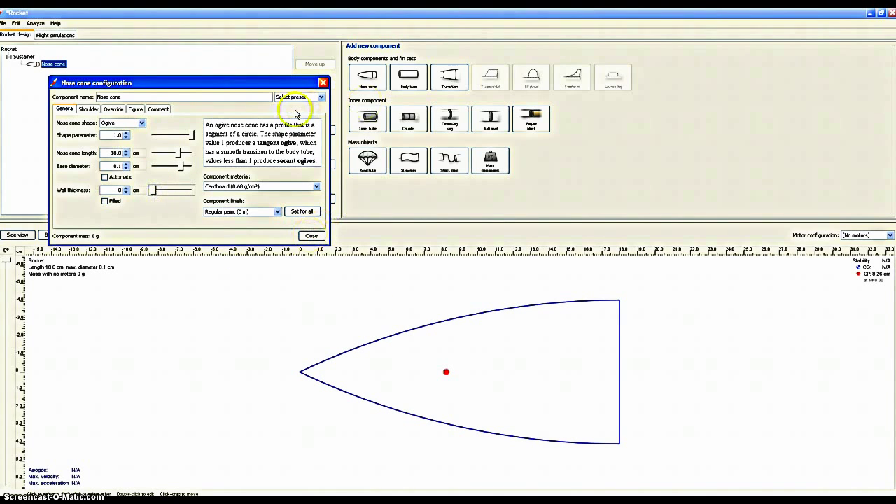
click(158, 193)
drag(159, 194, 163, 195)
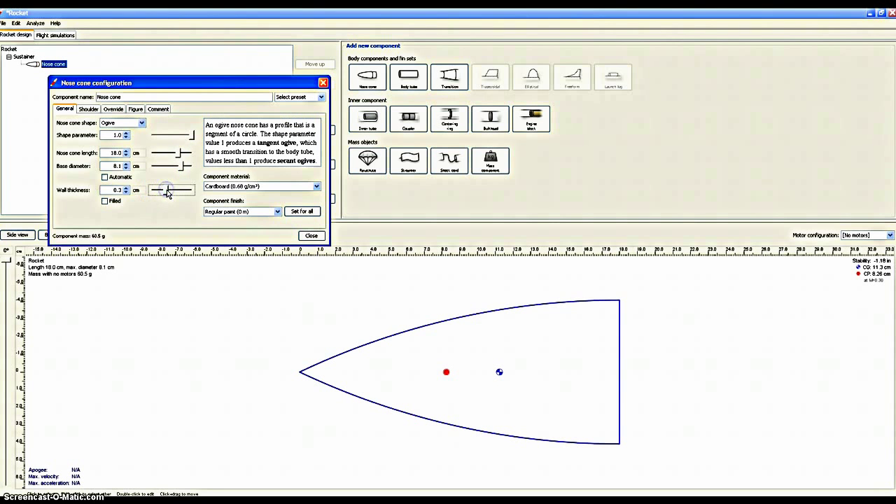
drag(183, 166, 181, 170)
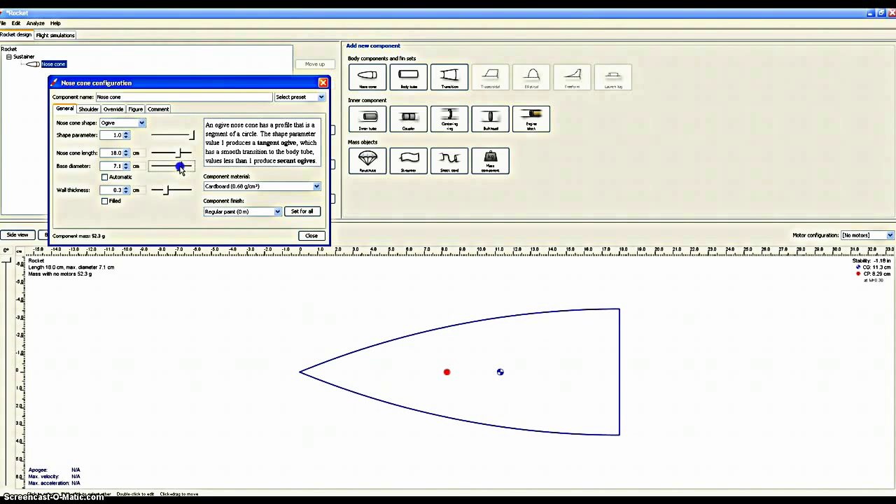
click(87, 112)
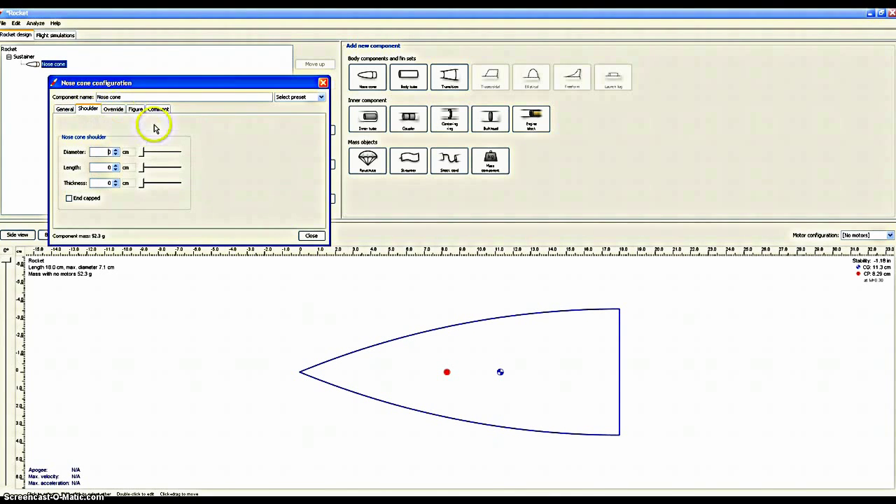
Step: Size the nose cone shoulder to 7.1 cm diameter and 3.3 cm length, zero thickness
click(141, 153)
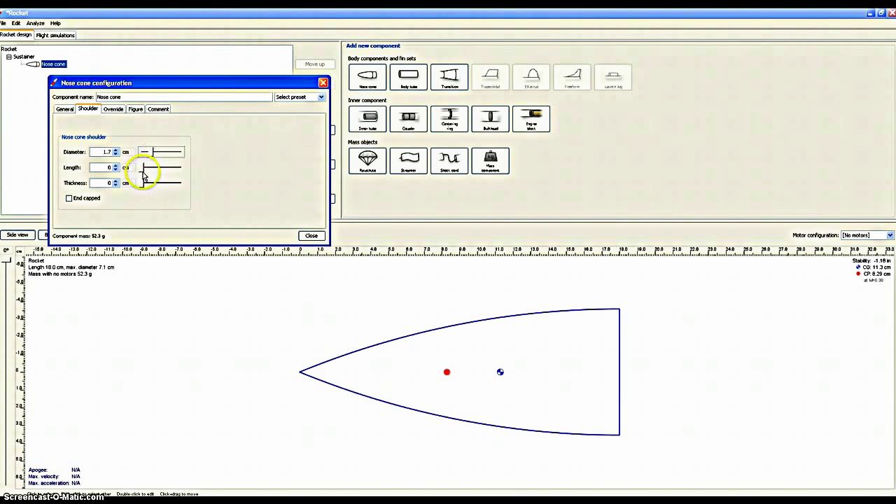
click(142, 173)
mouse_move(142, 172)
mouse_down()
mouse_move(150, 177)
mouse_move(151, 151)
mouse_move(206, 180)
mouse_move(151, 175)
mouse_move(207, 176)
mouse_move(144, 175)
mouse_move(290, 203)
mouse_move(233, 190)
mouse_move(173, 152)
mouse_move(182, 152)
mouse_move(149, 168)
mouse_move(171, 179)
mouse_move(167, 173)
mouse_up()
click(148, 167)
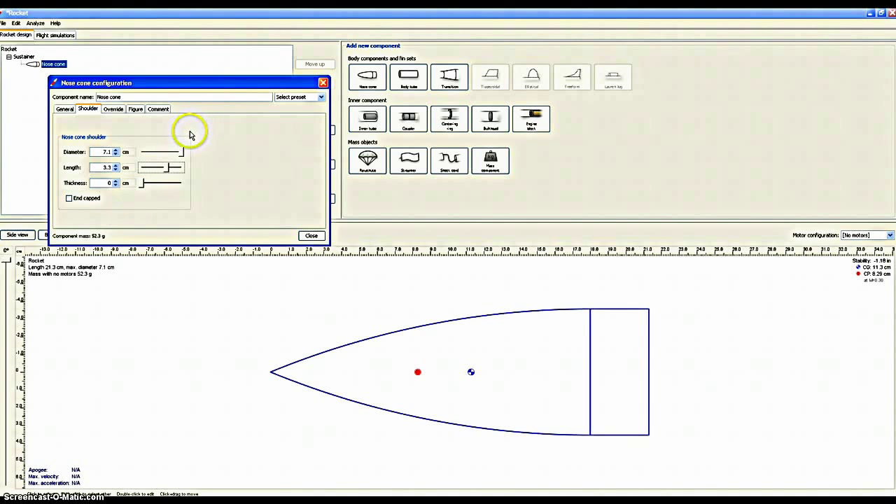
click(142, 184)
drag(142, 184, 138, 191)
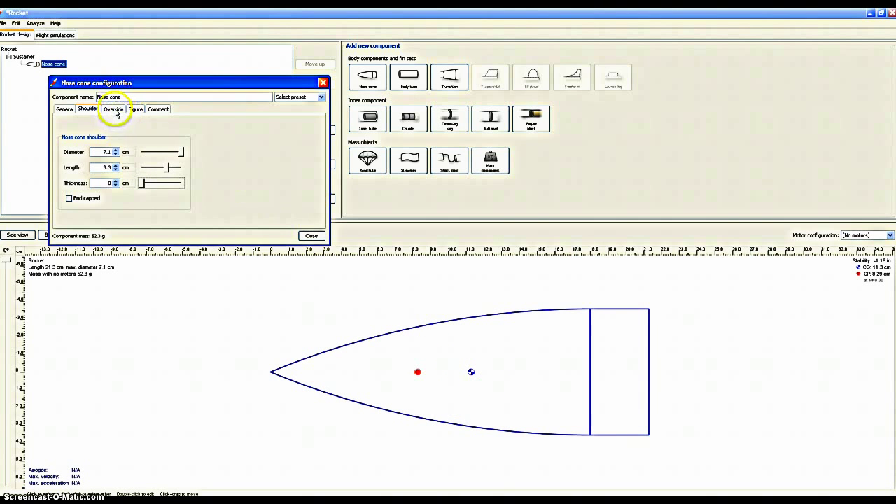
Step: Try the nose cone mass and center-of-gravity overrides, then switch both back off
click(115, 110)
click(123, 111)
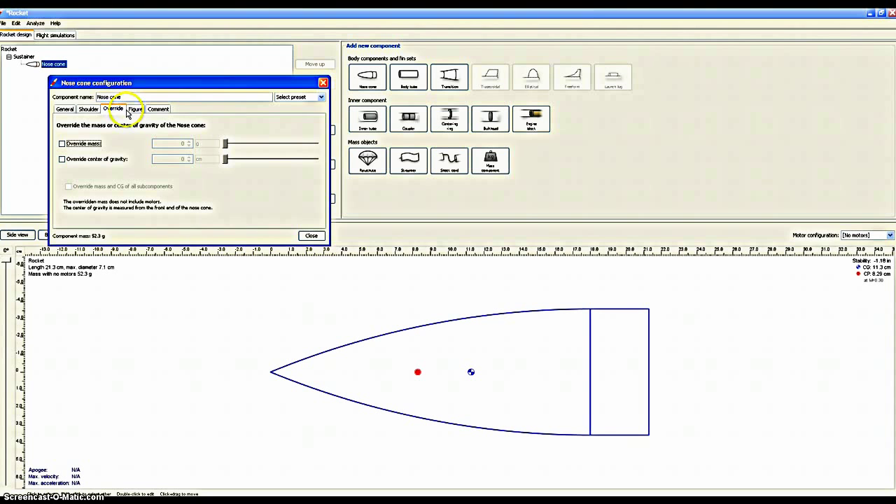
click(61, 144)
click(68, 166)
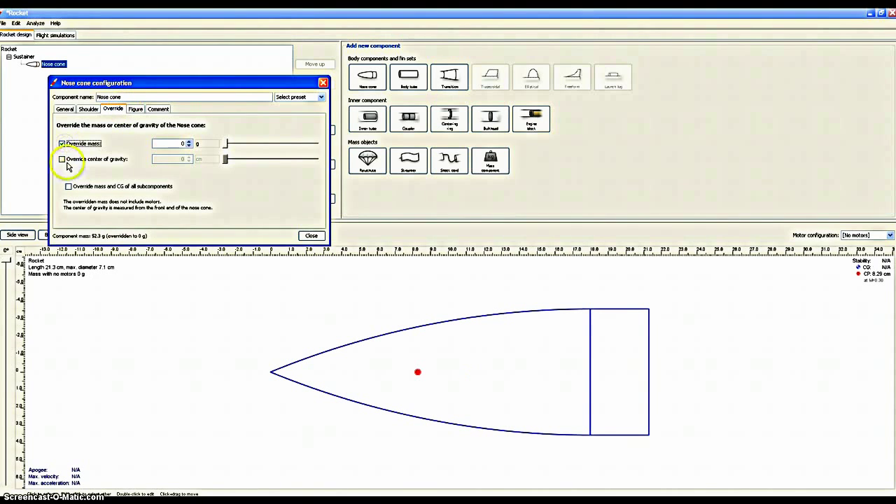
click(225, 142)
drag(226, 144, 231, 164)
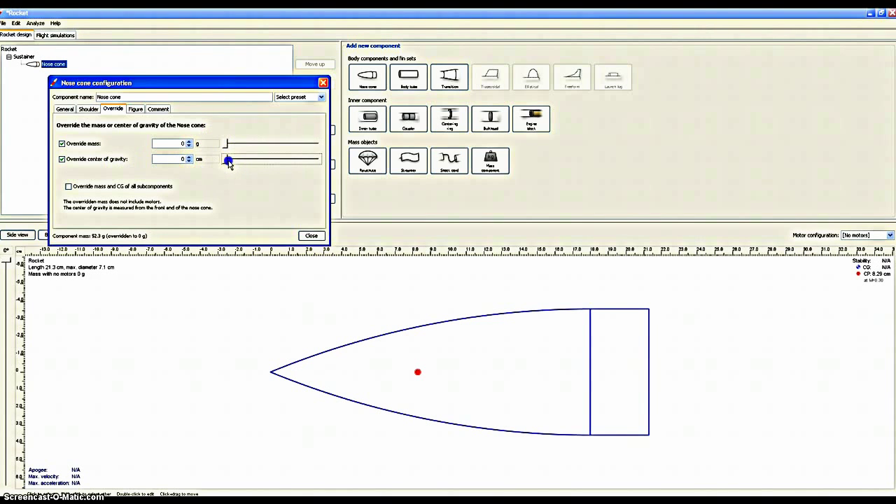
click(62, 144)
click(73, 159)
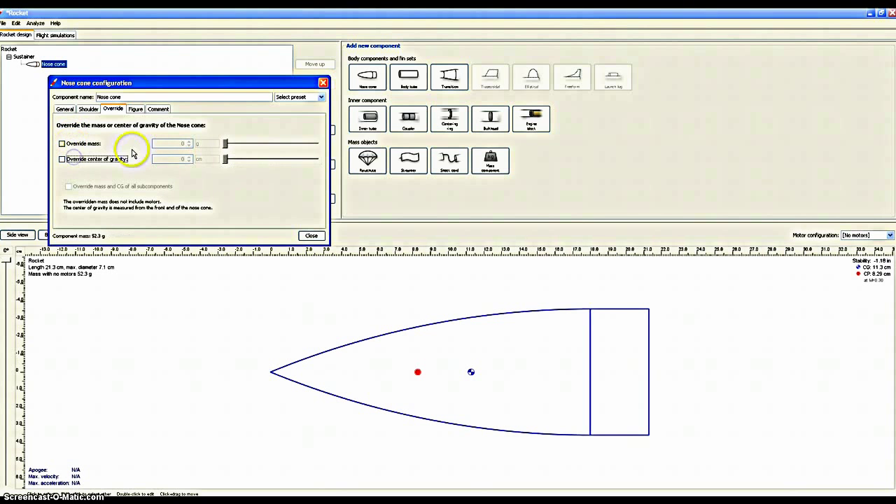
Step: Set the nose cone's component color to green
click(134, 109)
click(153, 143)
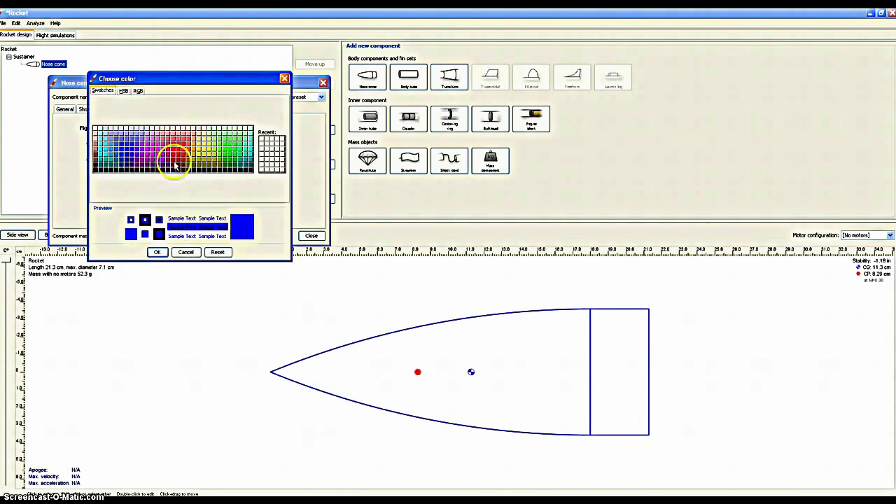
click(221, 150)
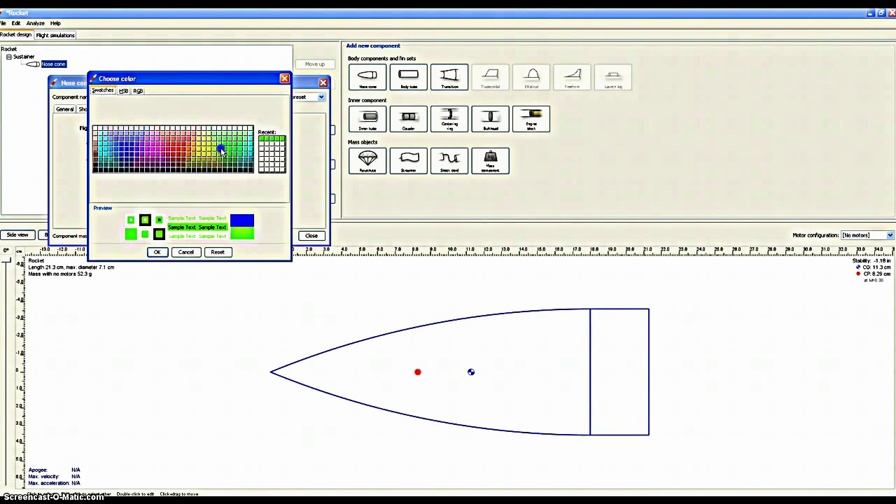
click(158, 252)
click(160, 252)
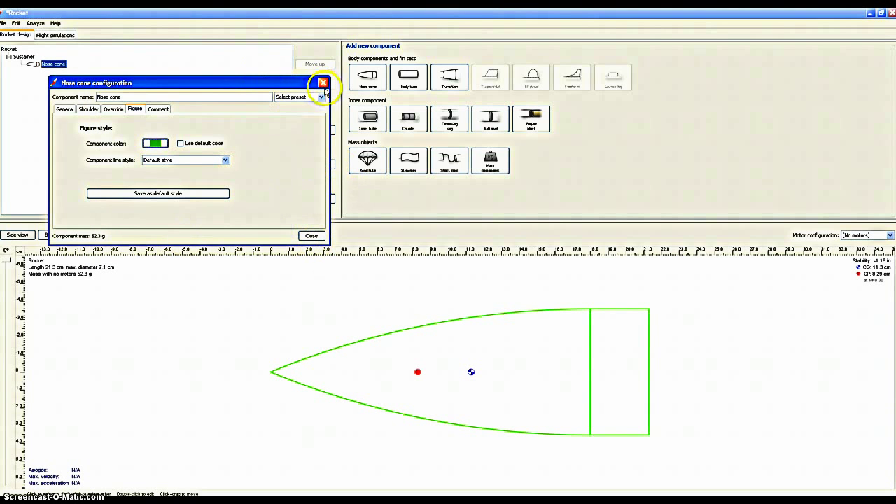
Step: Add a 50 cm body tube with automatic 7.1 cm outer diameter and 5.5 cm inner diameter
click(323, 84)
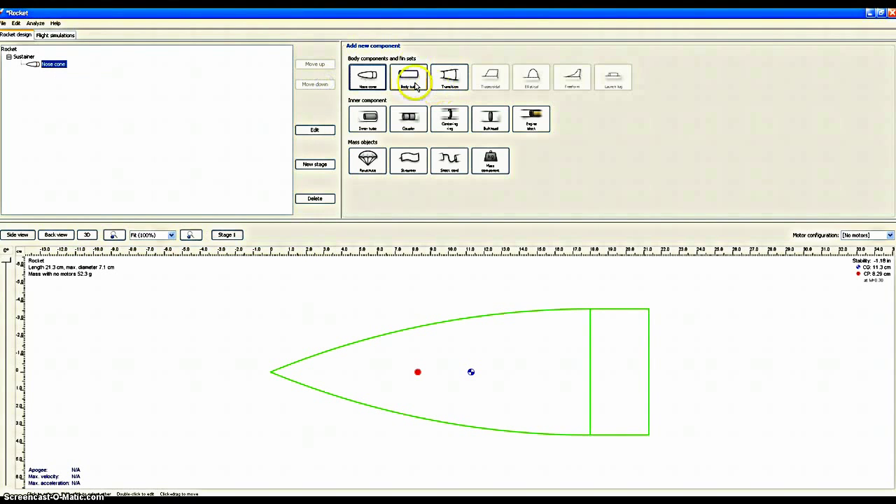
click(409, 79)
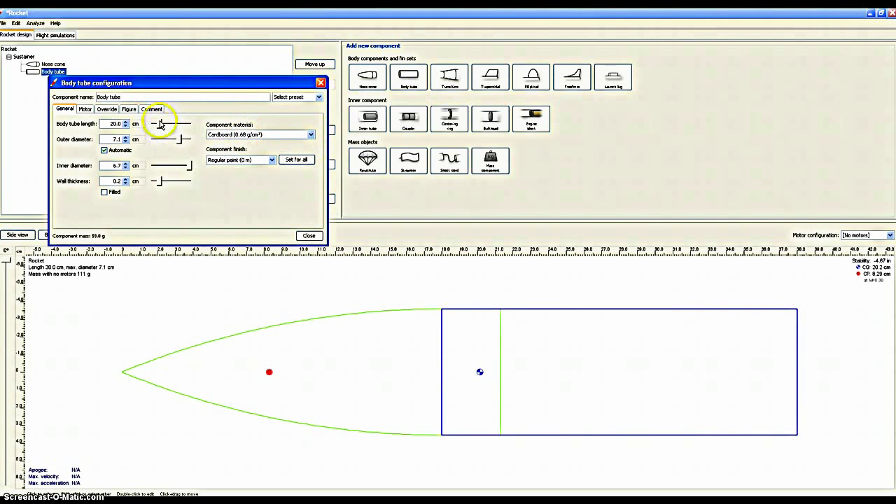
drag(160, 124, 168, 124)
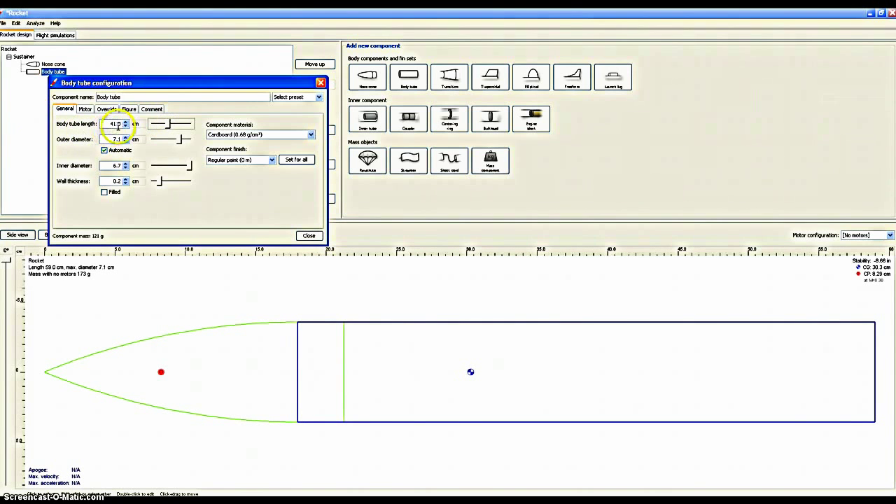
double_click(114, 124)
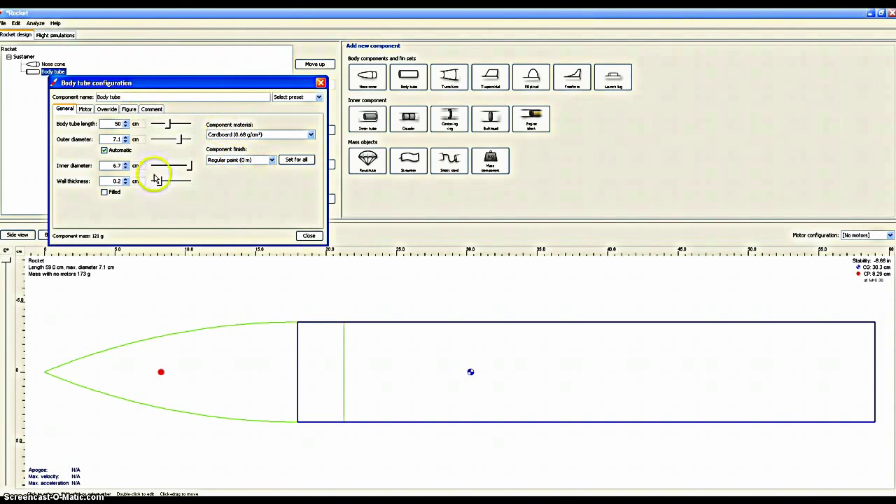
click(149, 141)
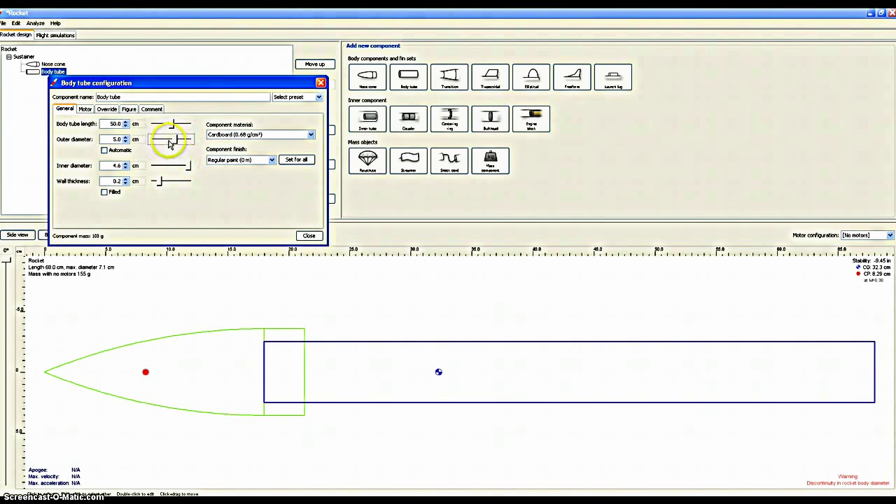
click(175, 142)
drag(175, 142, 179, 145)
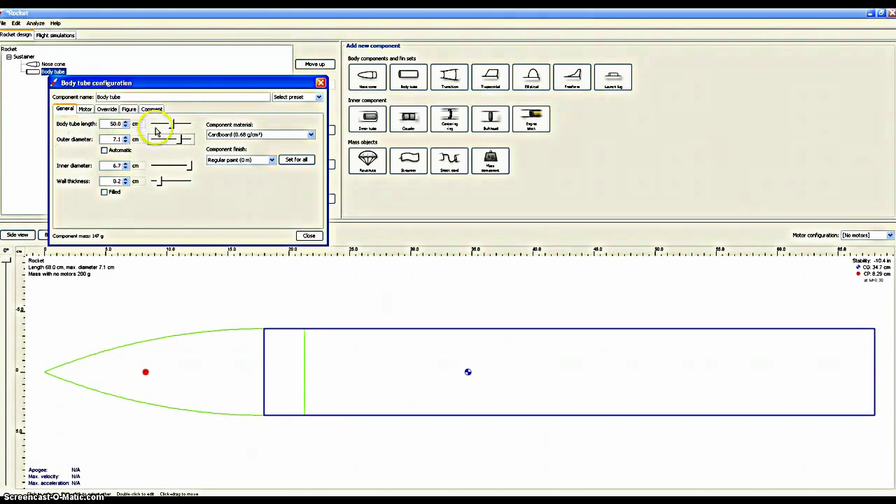
click(106, 150)
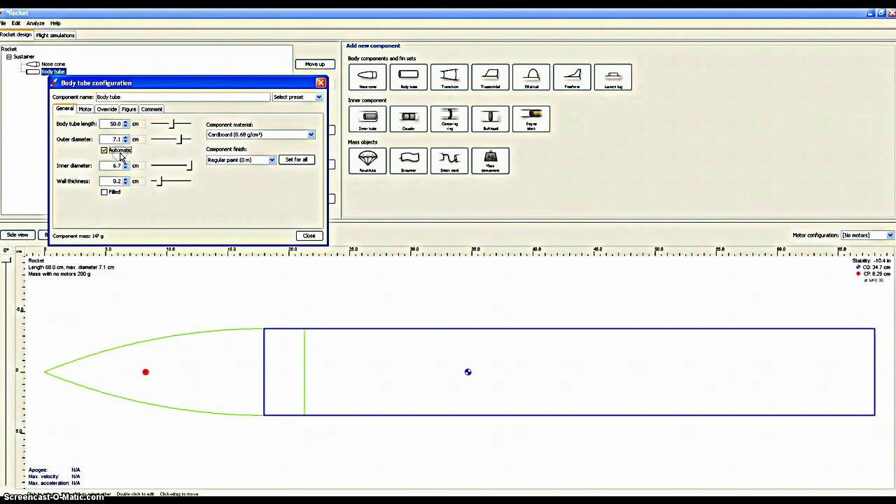
drag(189, 168, 186, 163)
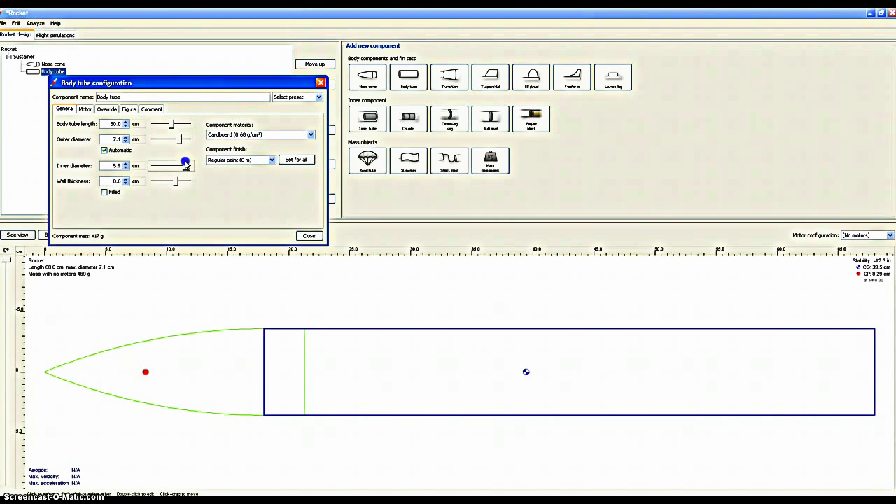
drag(187, 165, 186, 165)
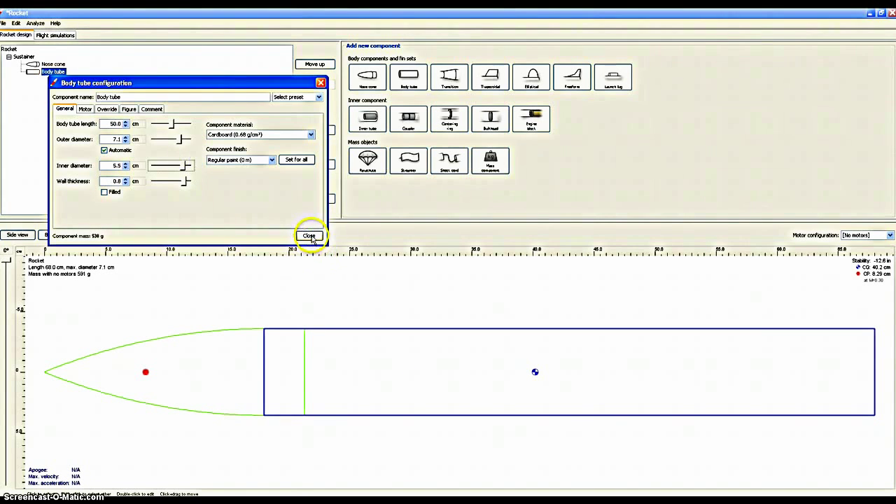
click(309, 235)
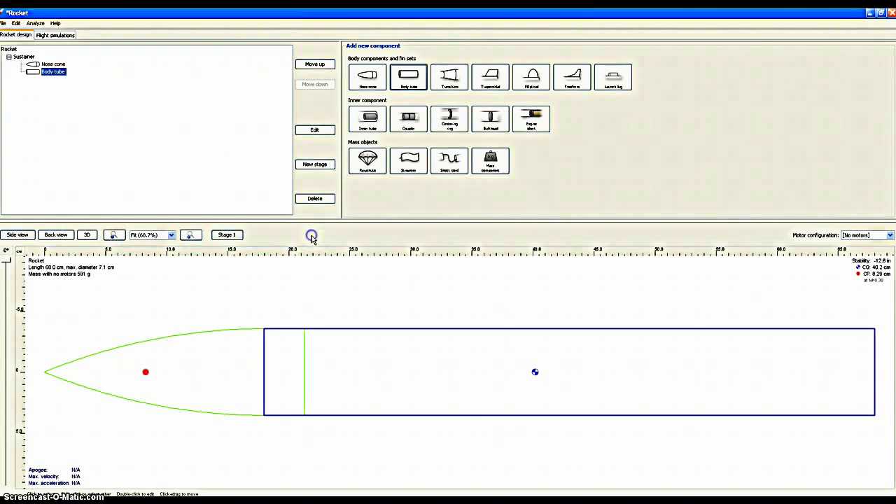
Step: Add a transition component after the body tube
click(459, 85)
click(266, 129)
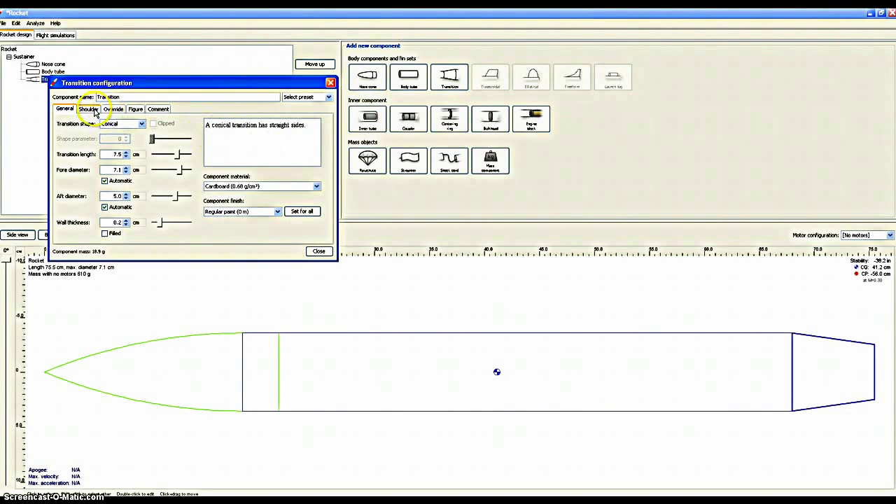
click(330, 82)
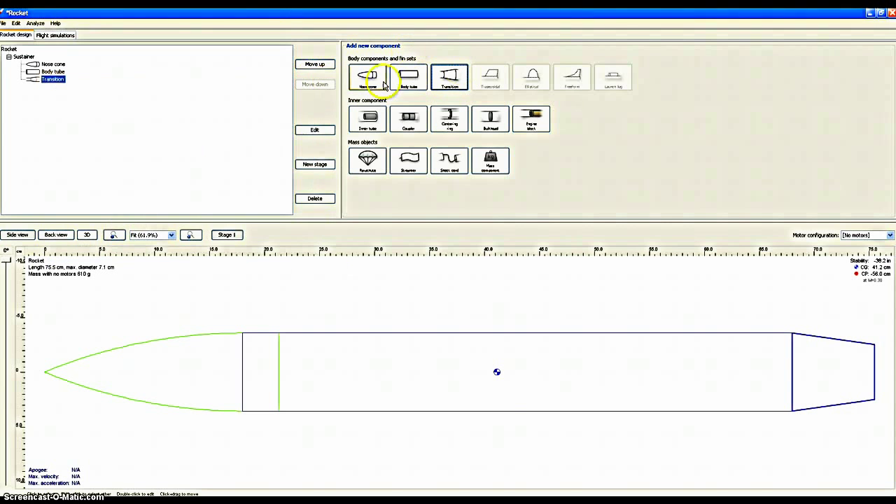
double_click(54, 71)
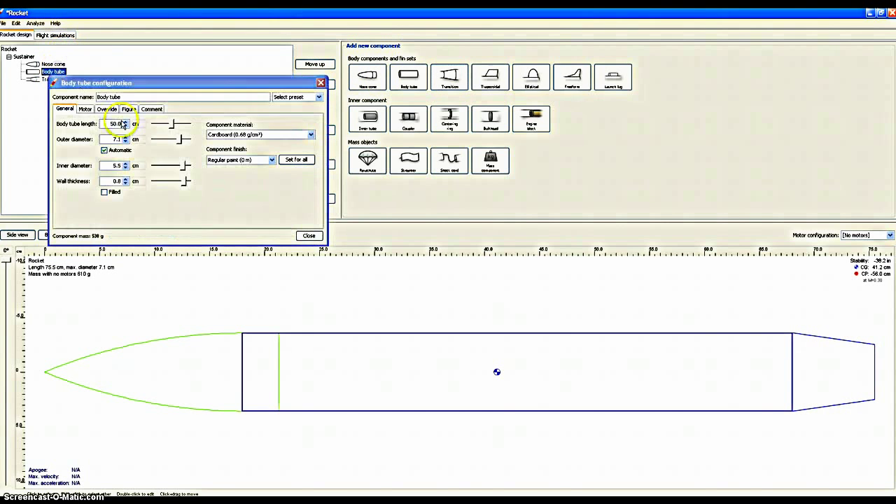
Step: Make the body tube a motor mount and create a new motor configuration for it
click(85, 109)
click(95, 123)
click(208, 140)
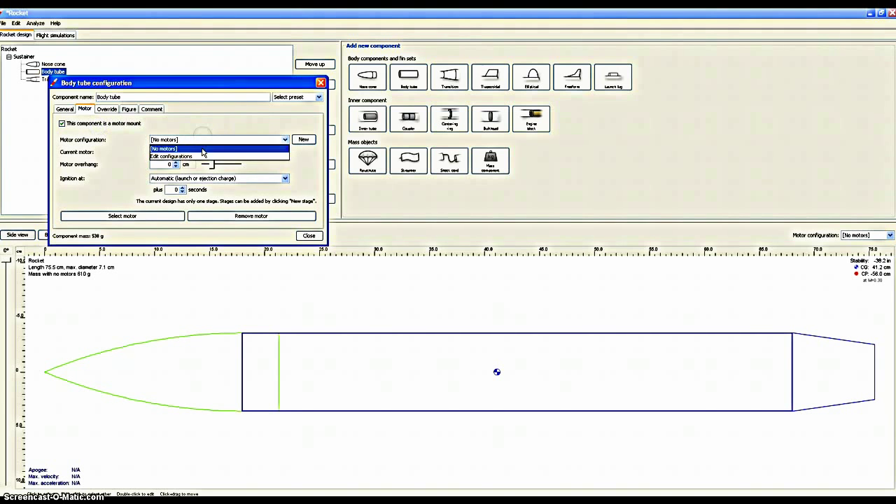
click(203, 157)
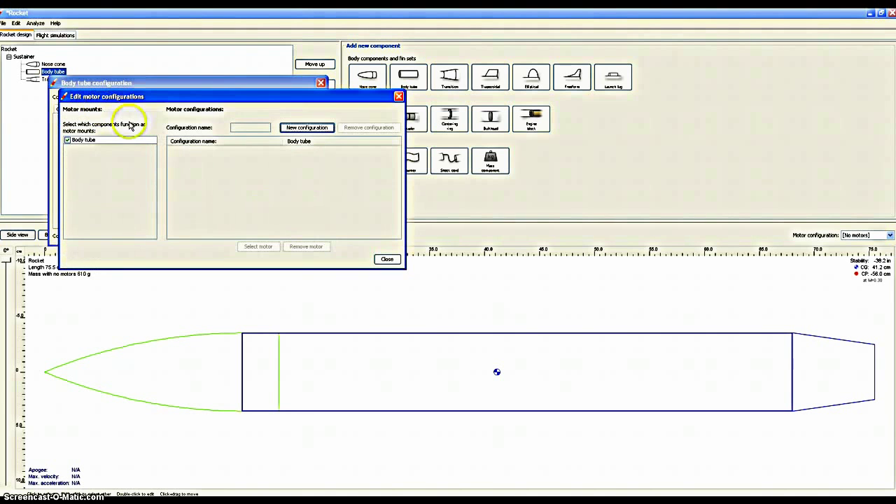
click(300, 127)
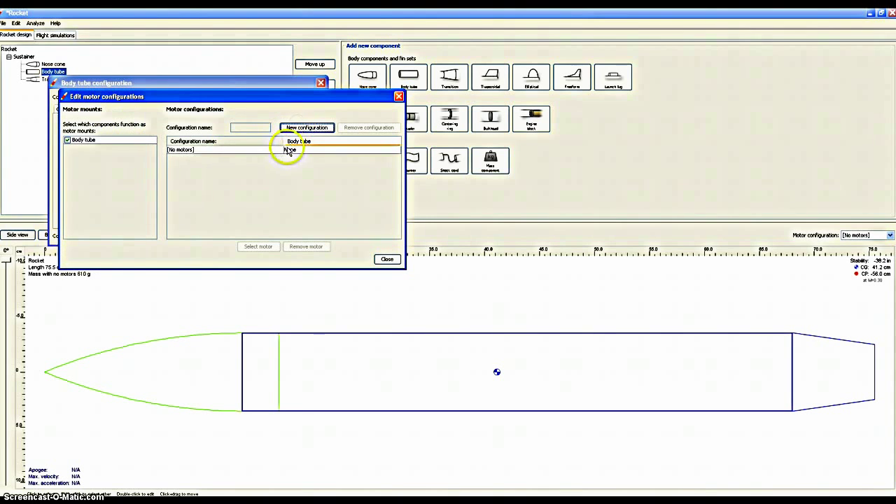
click(265, 153)
double_click(285, 150)
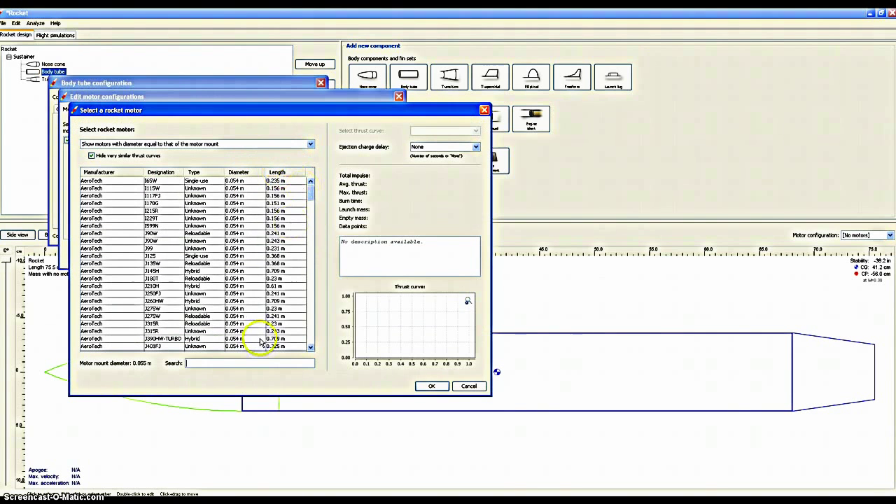
Step: Search the motor list for C11, previewing the AeroTech I117FJ along the way
click(249, 362)
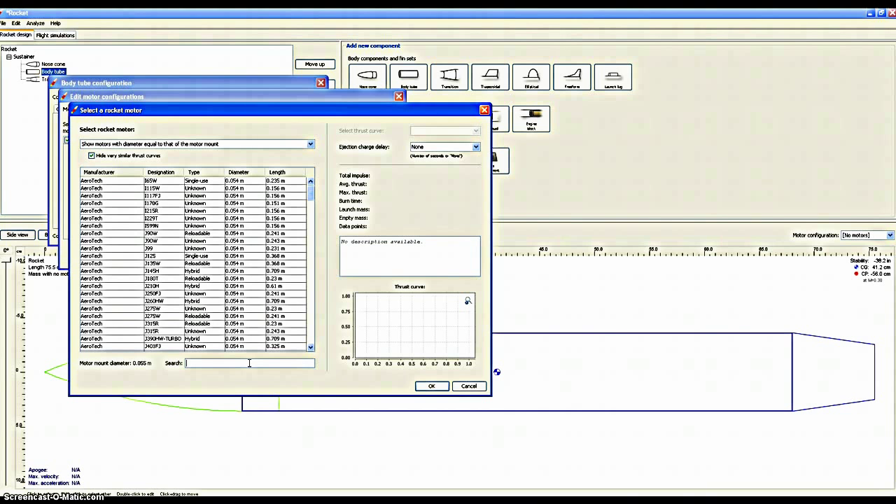
text(c11)
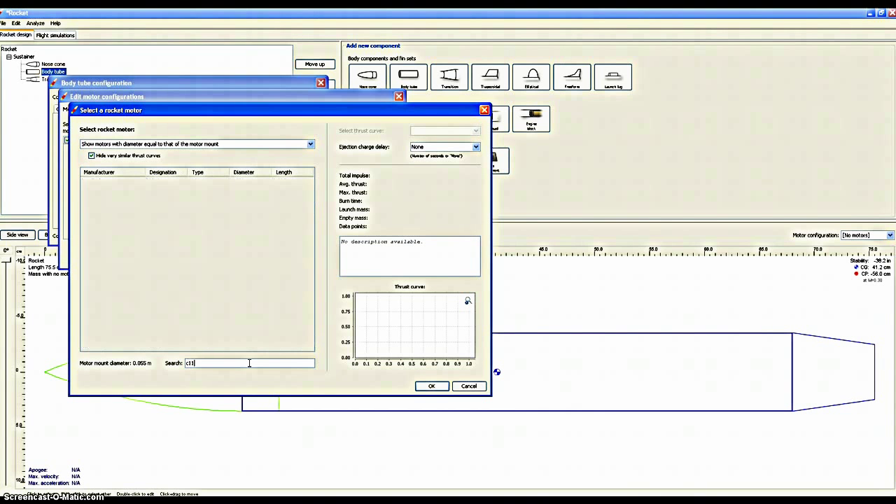
key(BackSpace)
key(BackSpace)
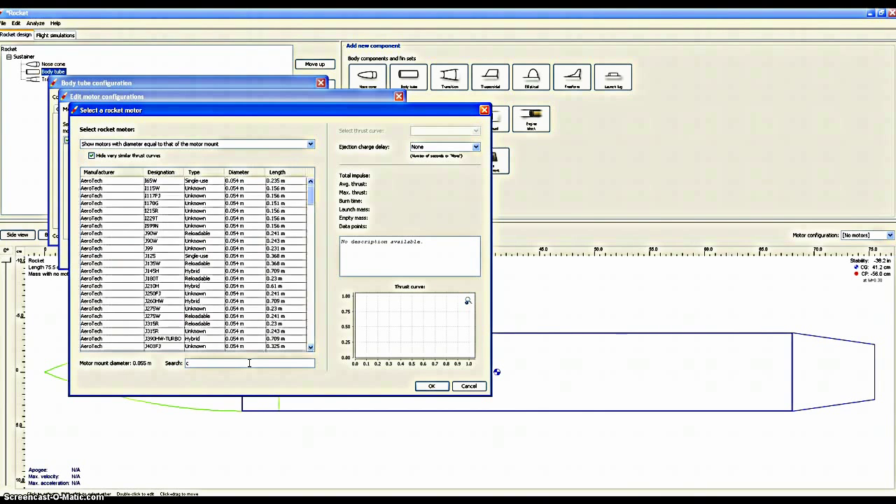
text(-)
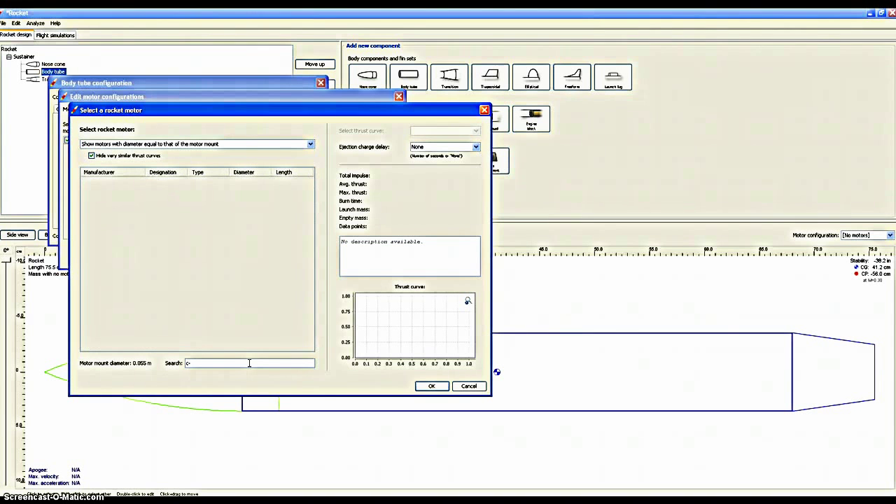
key(BackSpace)
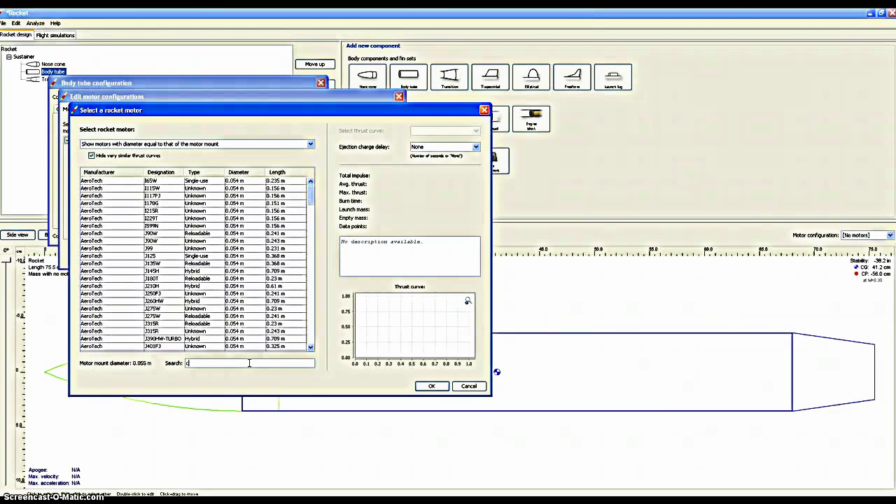
click(307, 196)
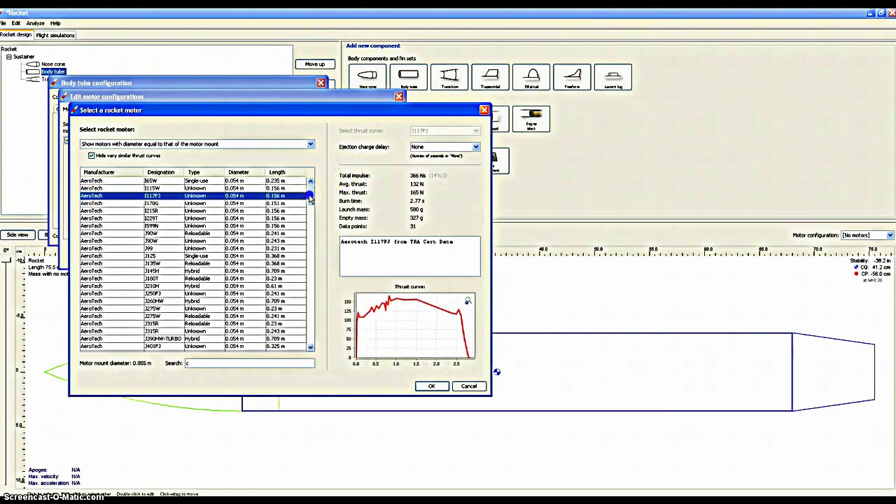
drag(310, 201, 314, 179)
click(201, 361)
text(Ce)
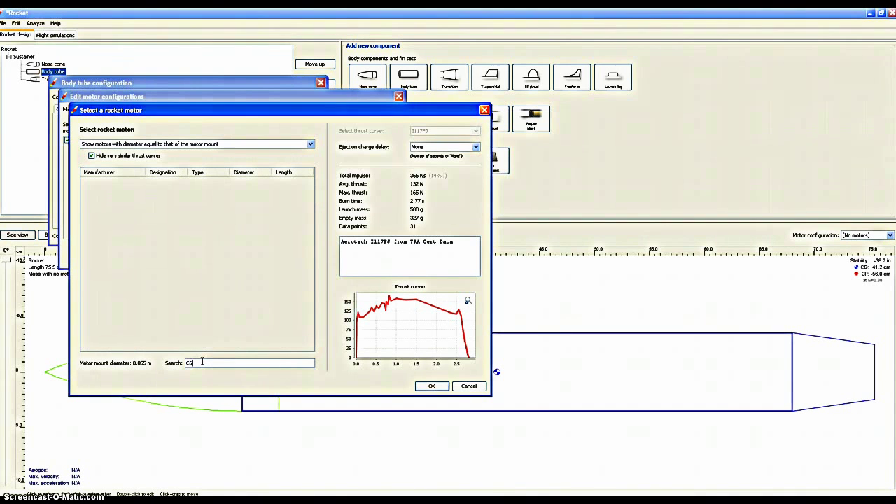
key(BackSpace)
Step: List motors of all diameters and assign the Estes C11 with a 7-second delay
click(305, 144)
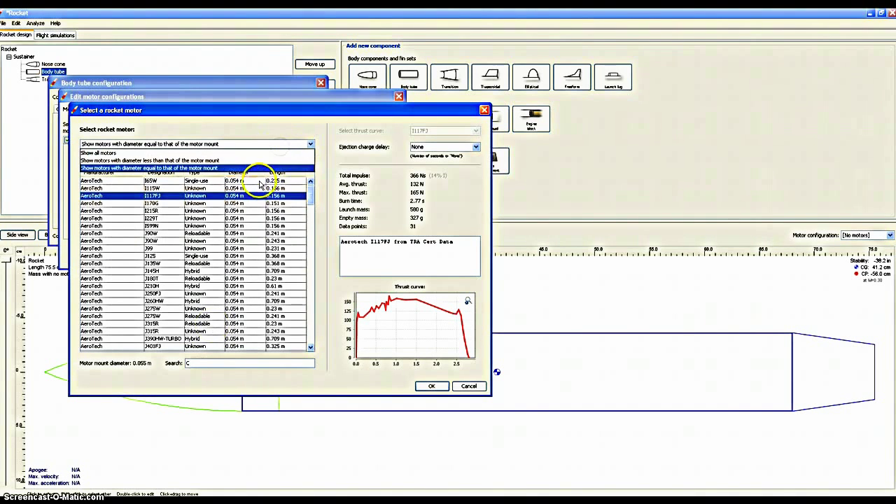
click(260, 154)
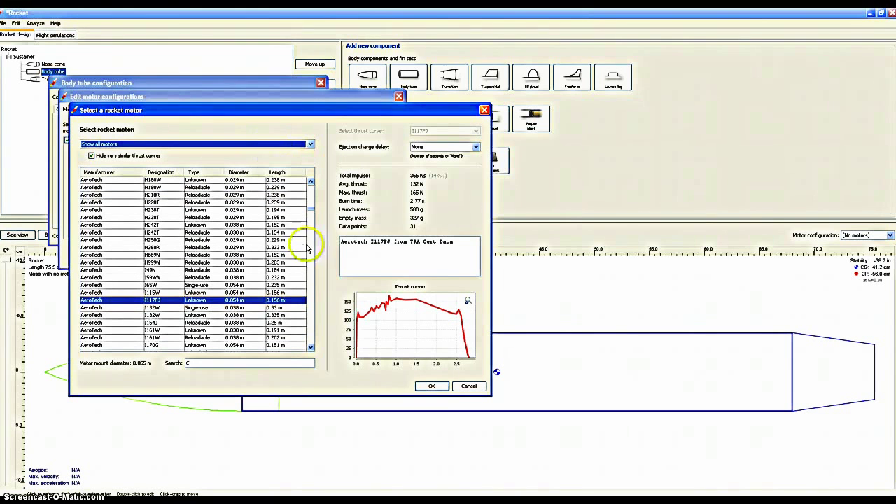
click(262, 365)
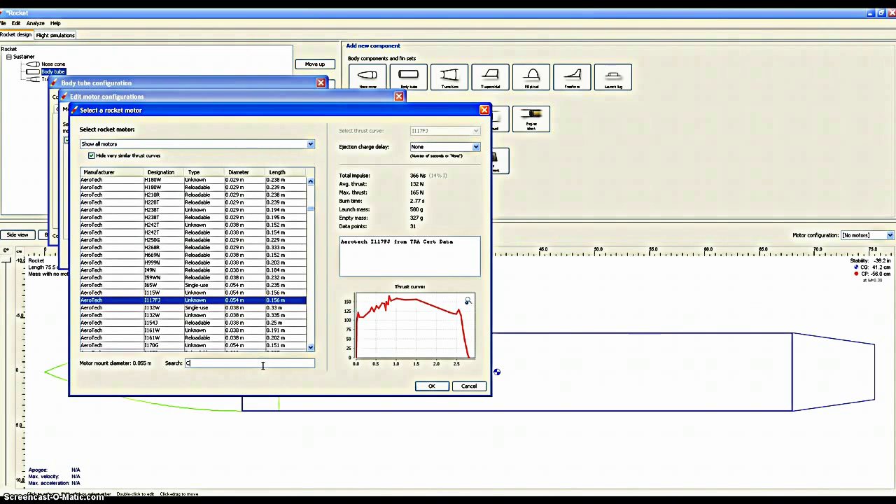
text(C11)
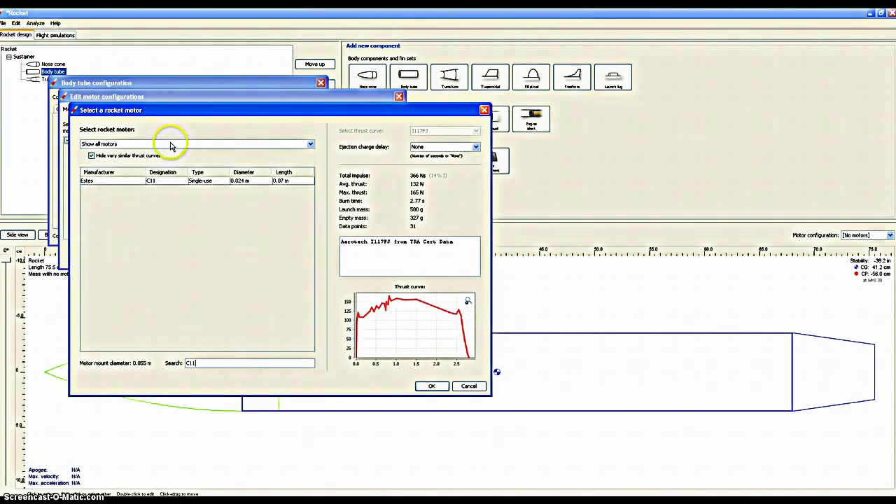
click(177, 184)
double_click(179, 185)
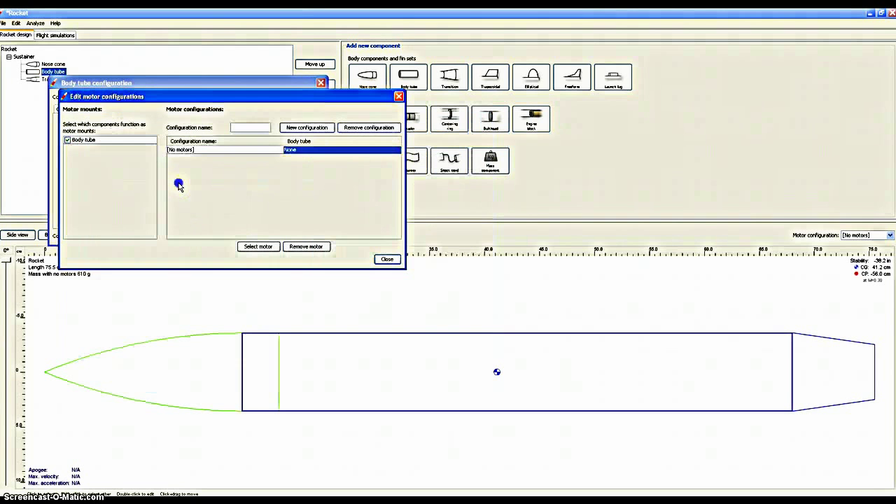
click(261, 249)
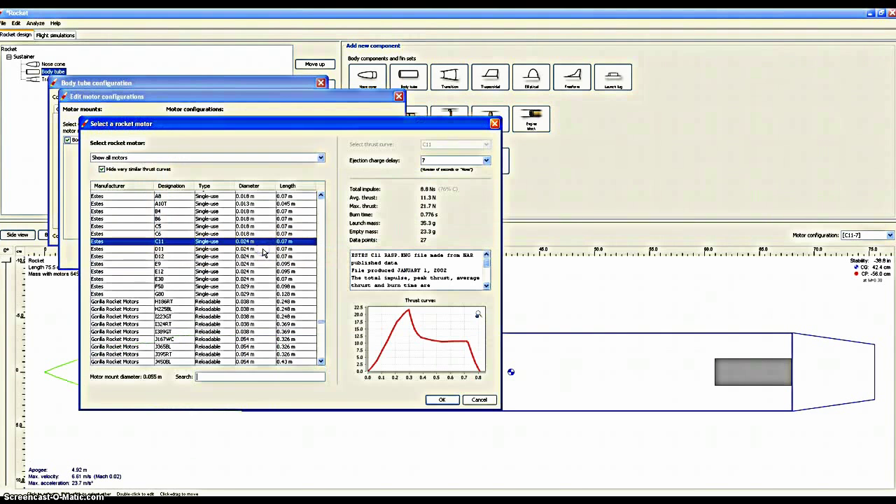
click(443, 400)
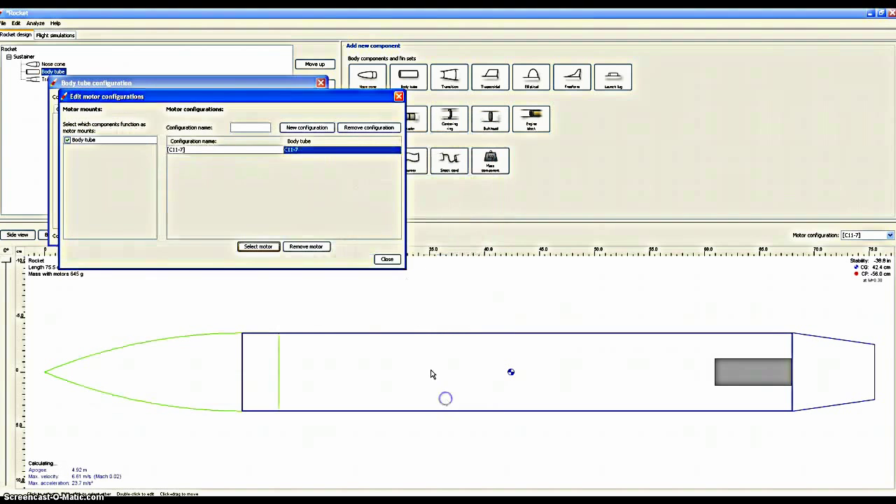
Step: Pick a green swatch as the body tube's component color and close its settings
click(398, 96)
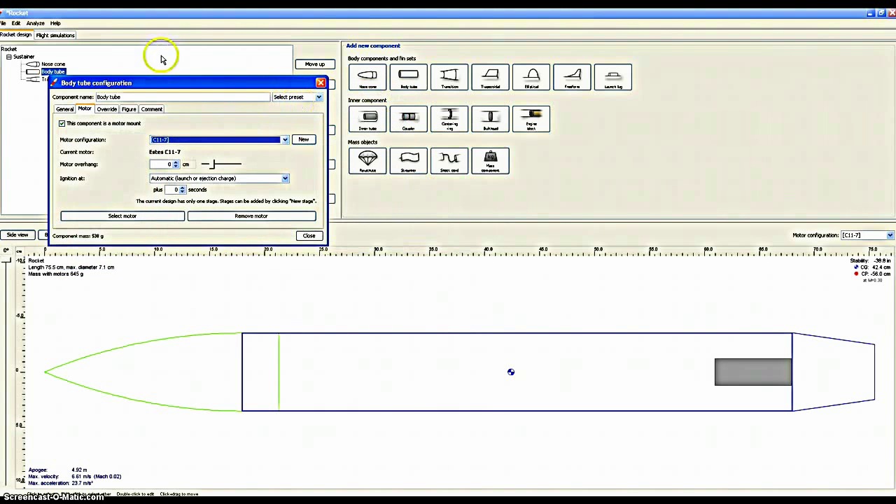
click(107, 110)
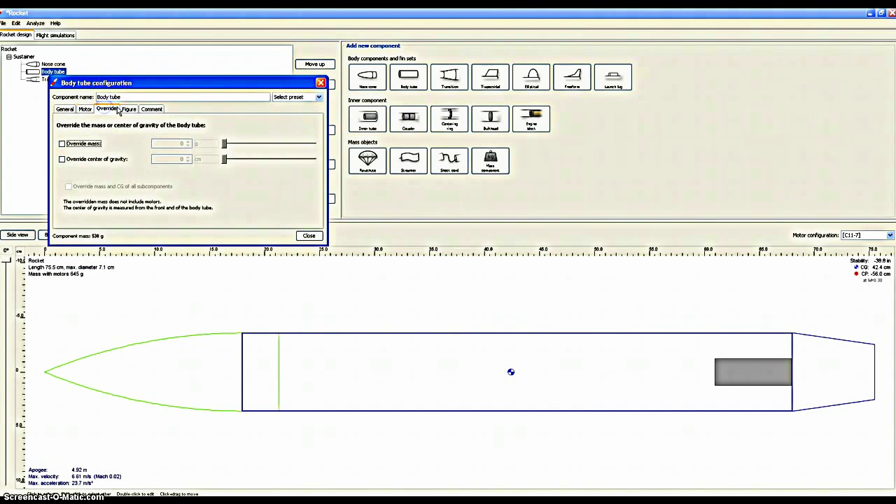
click(126, 110)
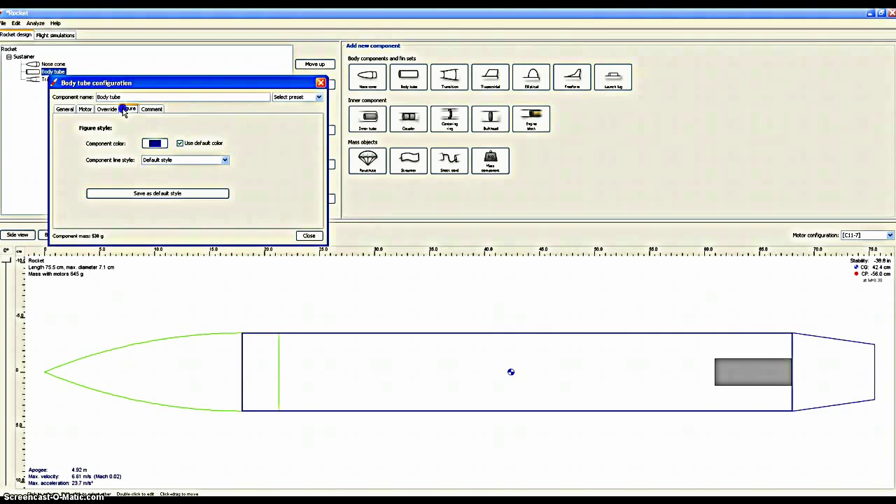
click(154, 144)
click(214, 147)
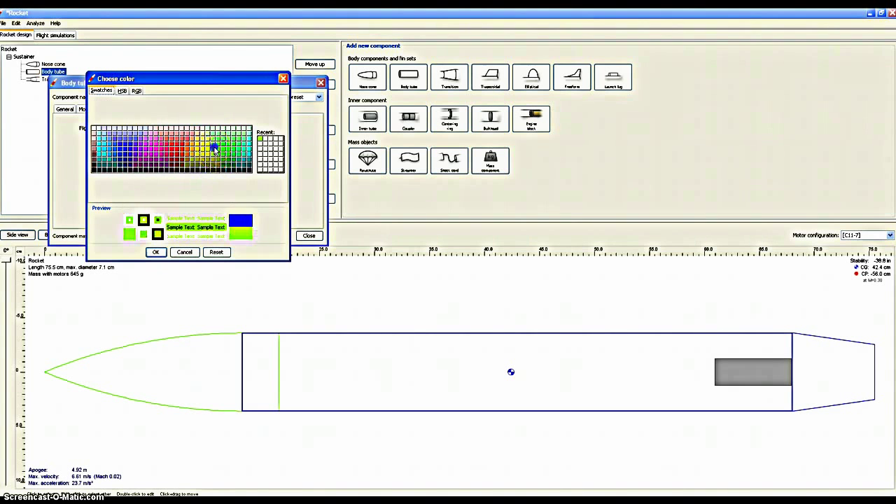
click(155, 252)
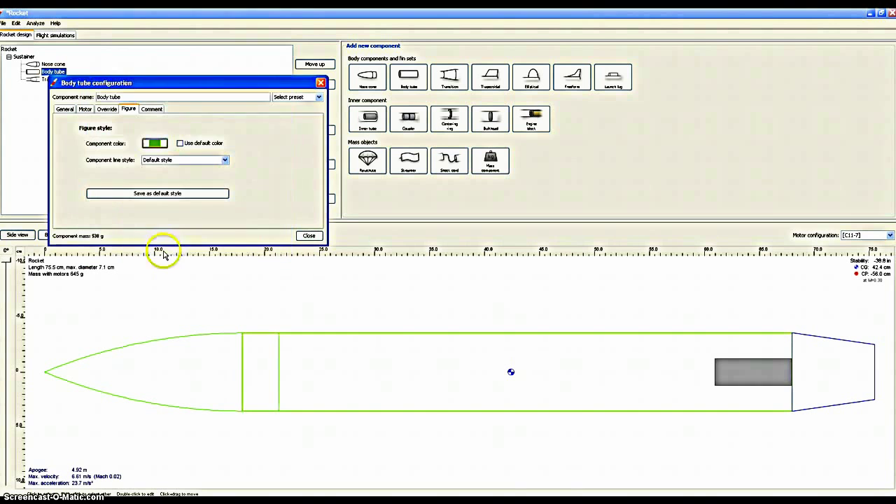
click(320, 82)
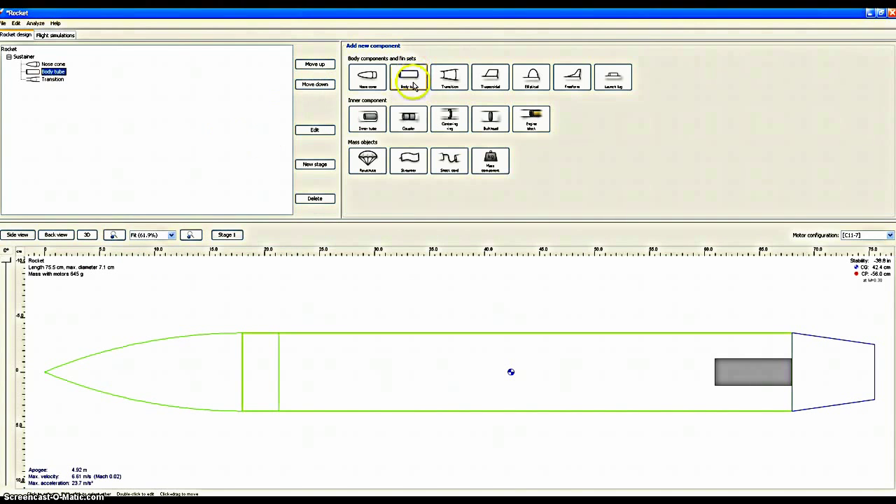
Step: Cancel adding another transition and open the existing transition's settings
click(448, 77)
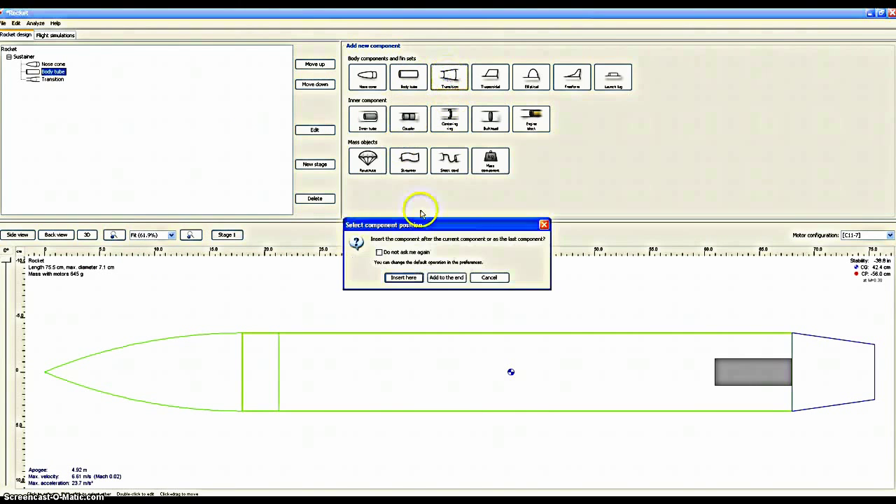
click(544, 226)
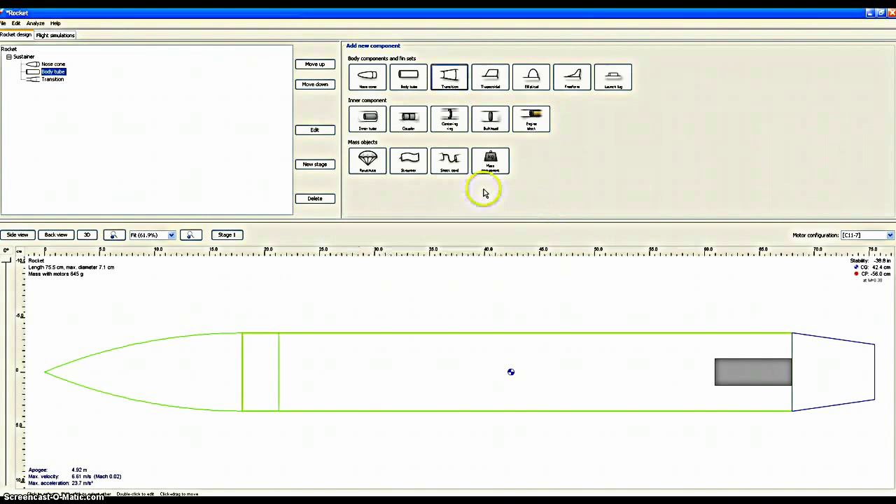
double_click(53, 79)
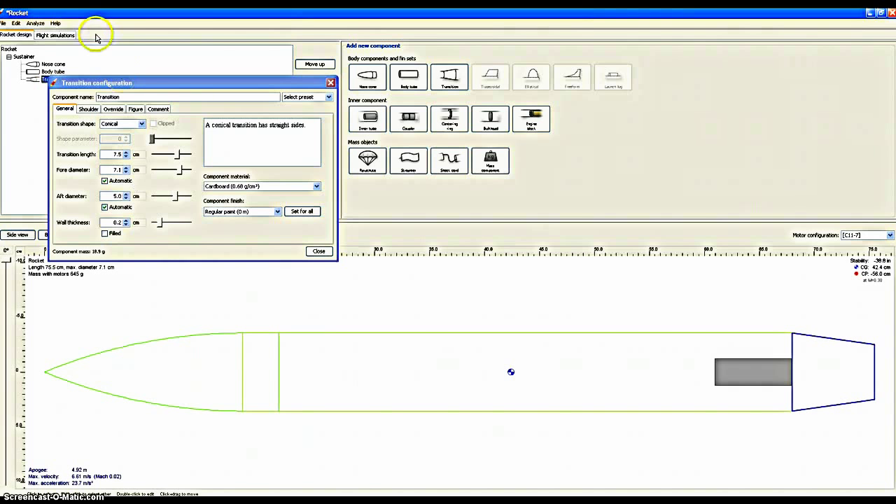
click(330, 83)
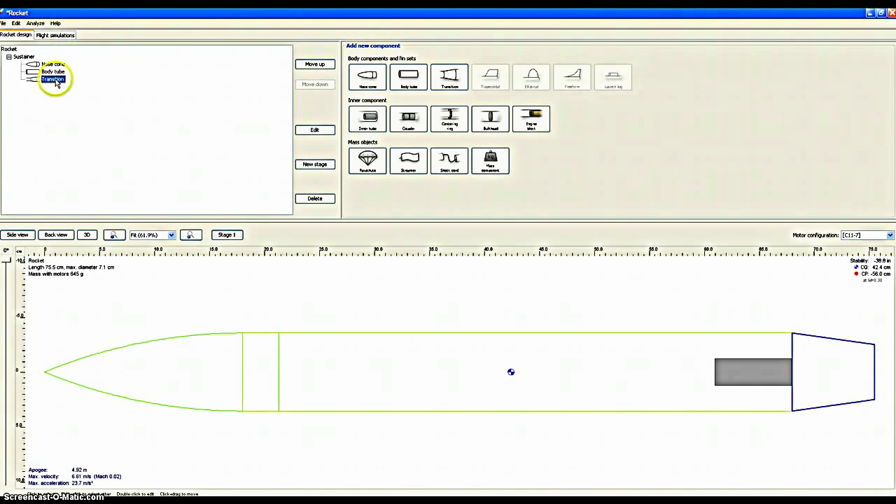
click(825, 339)
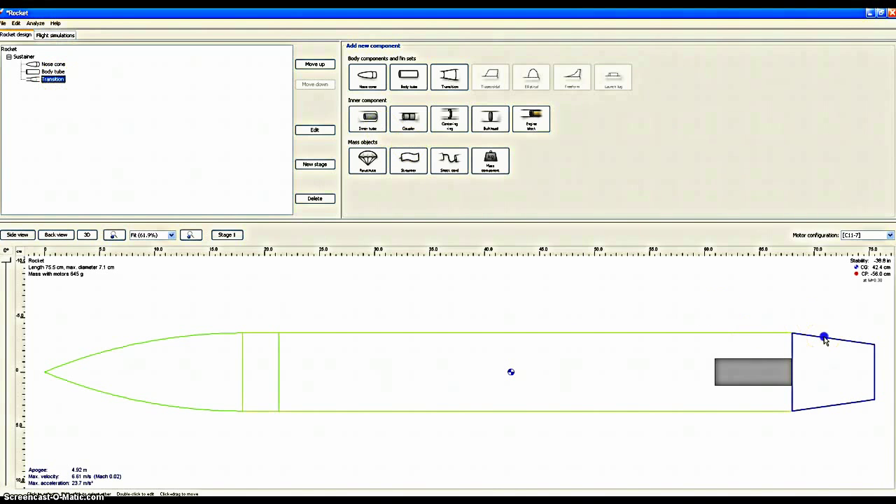
double_click(826, 347)
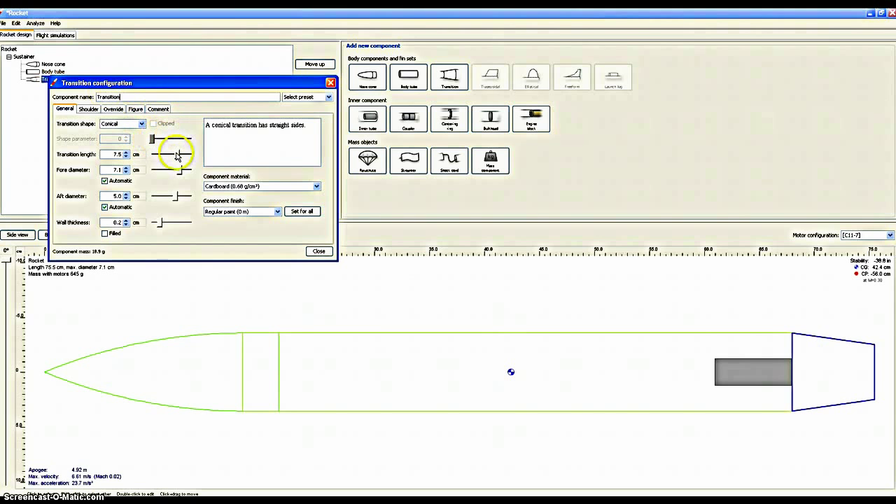
Step: Shorten the transition to 5.6 cm, match its fore diameter to 7.1 cm, wall 0.6 cm
drag(179, 155, 176, 159)
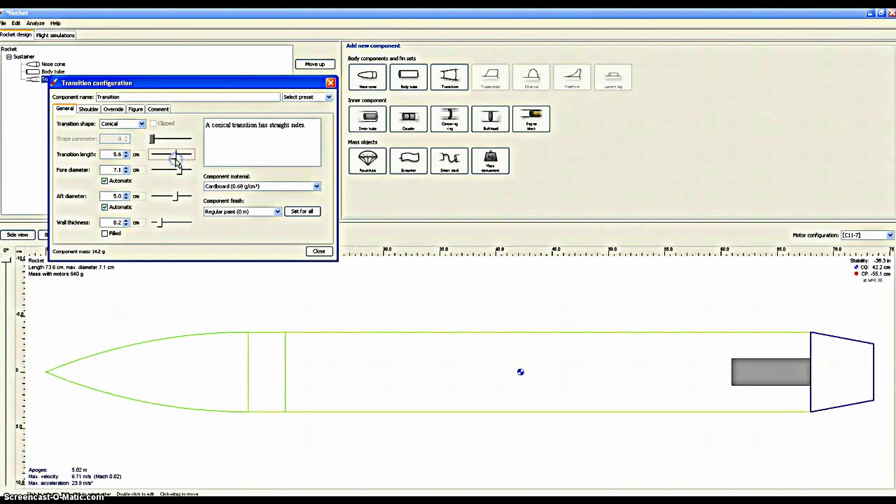
click(165, 165)
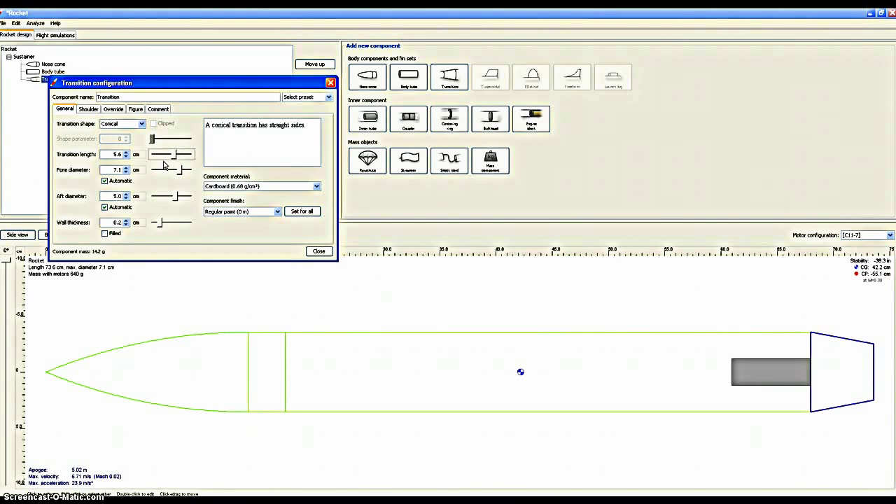
drag(175, 168, 178, 174)
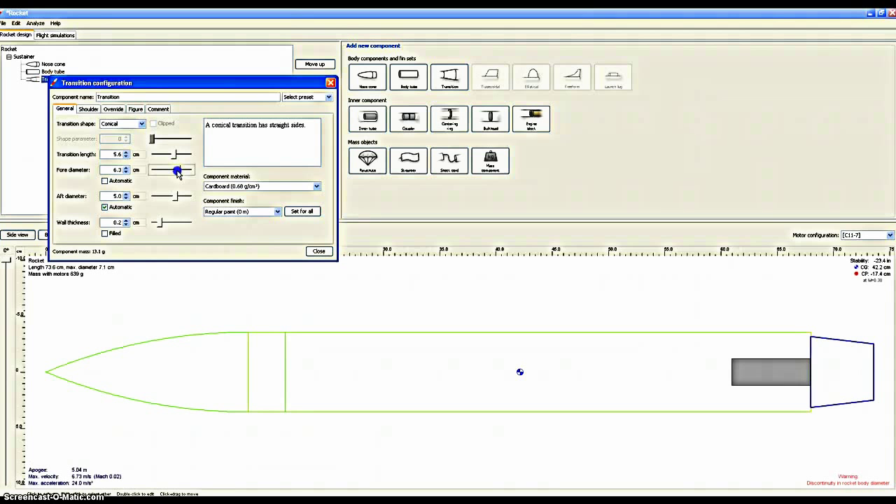
drag(177, 174, 180, 175)
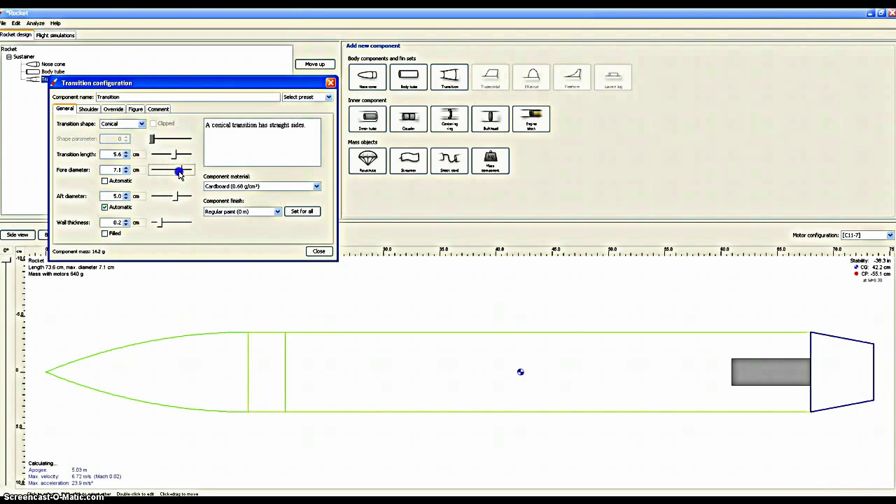
drag(179, 174, 165, 207)
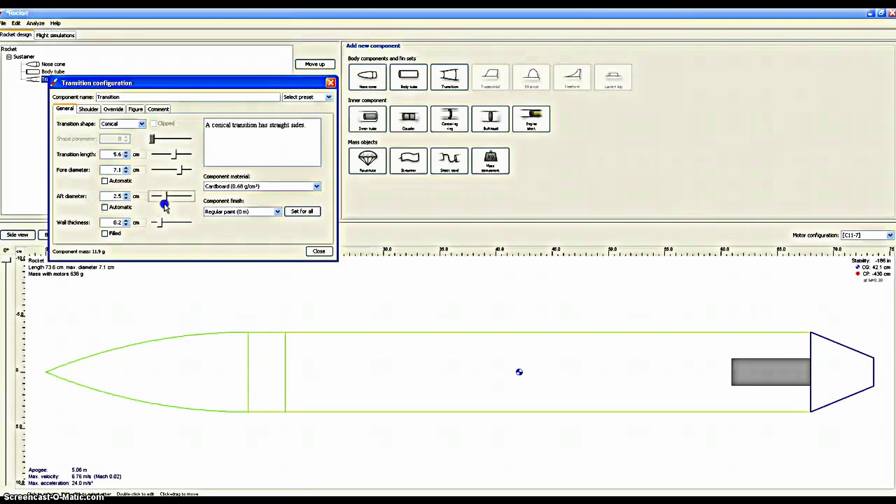
drag(160, 222, 162, 222)
click(539, 330)
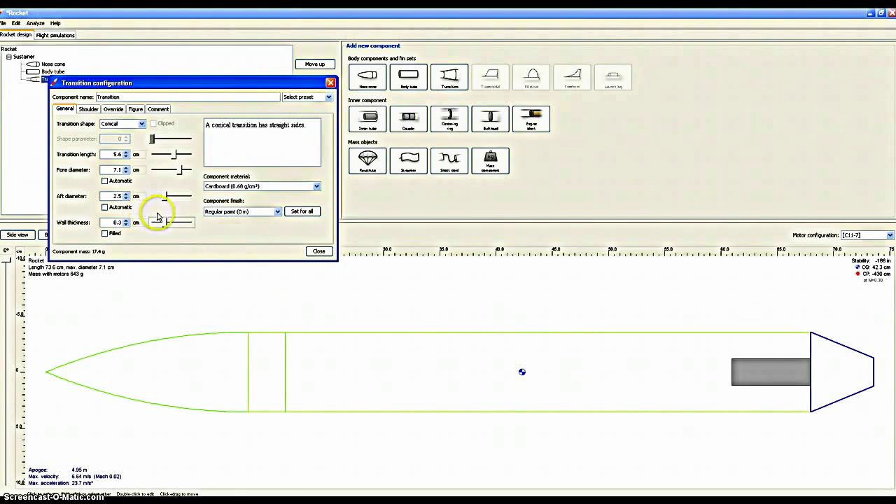
drag(166, 223, 167, 227)
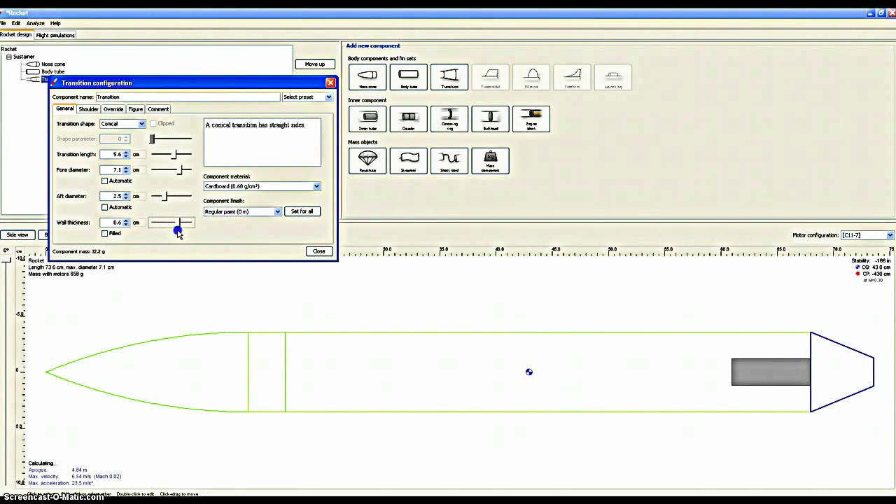
click(318, 251)
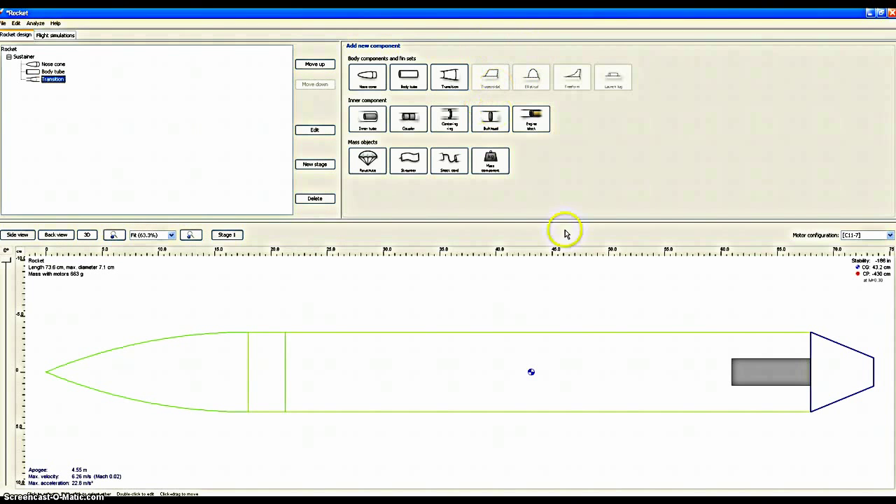
Step: Attach a freeform fin set to the body tube and drag its points into a six-point notched outline
click(503, 366)
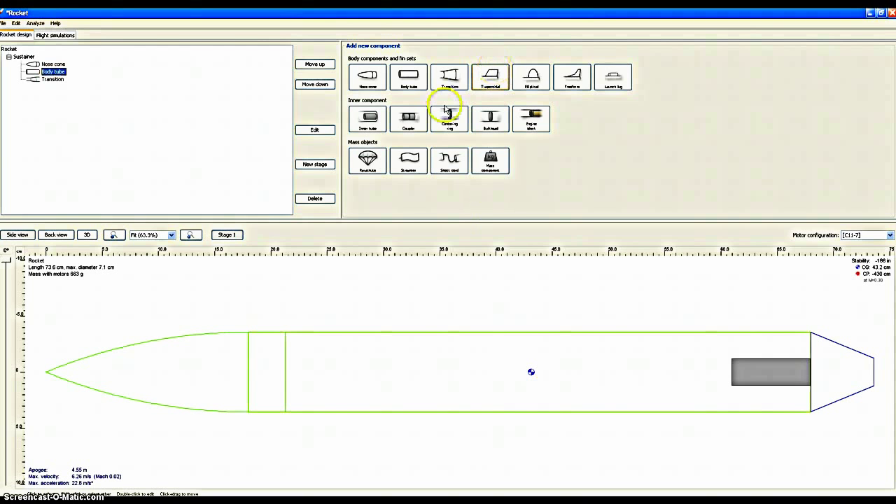
click(571, 83)
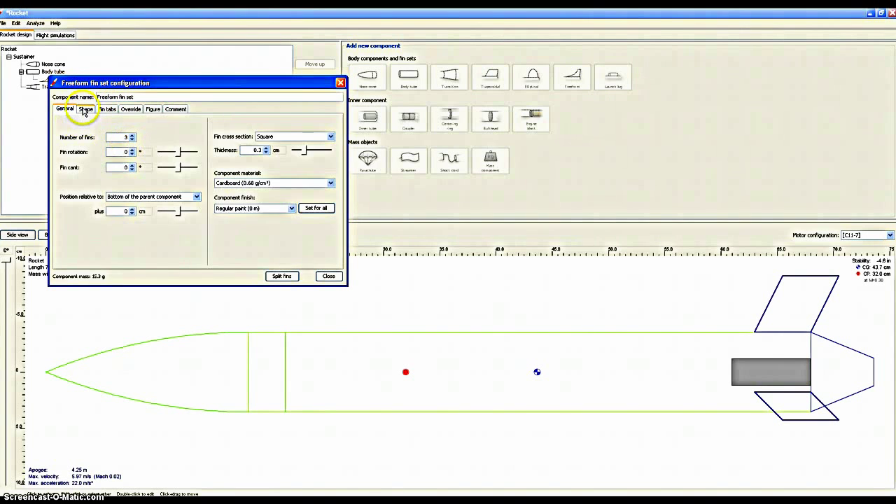
click(85, 109)
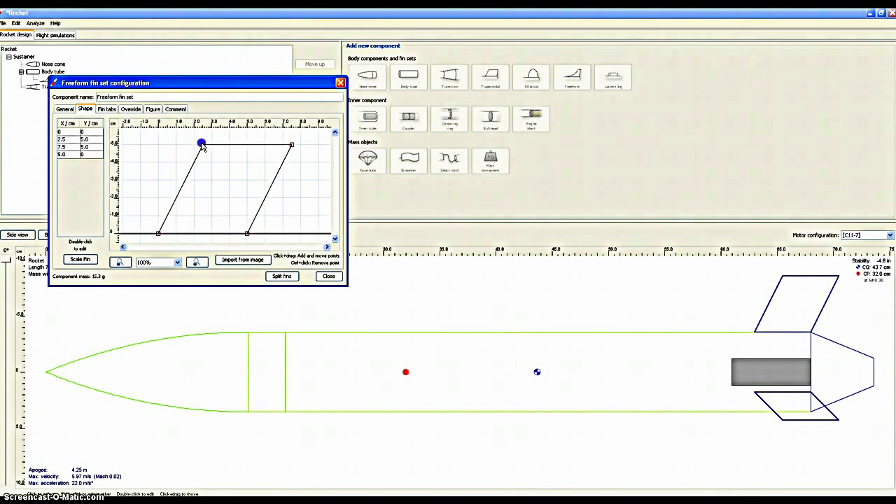
drag(203, 145, 287, 248)
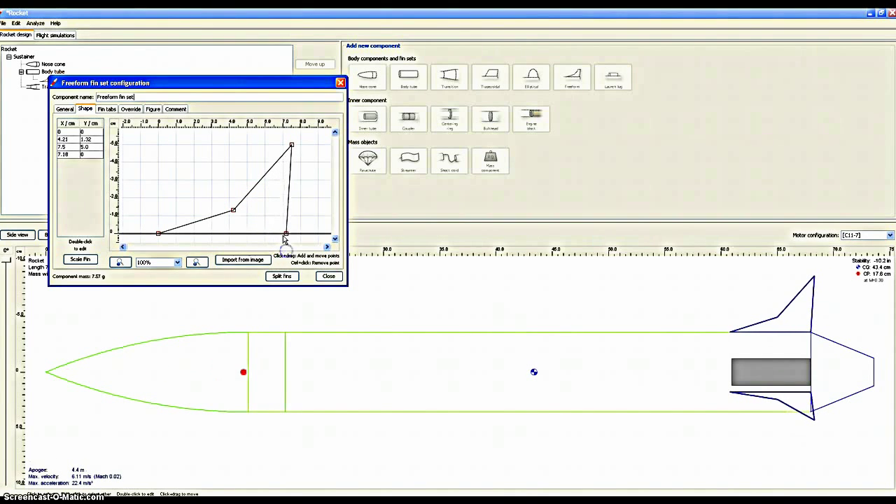
mouse_move(292, 146)
mouse_down()
mouse_move(300, 144)
mouse_move(274, 140)
mouse_move(279, 145)
mouse_up()
drag(163, 239, 252, 206)
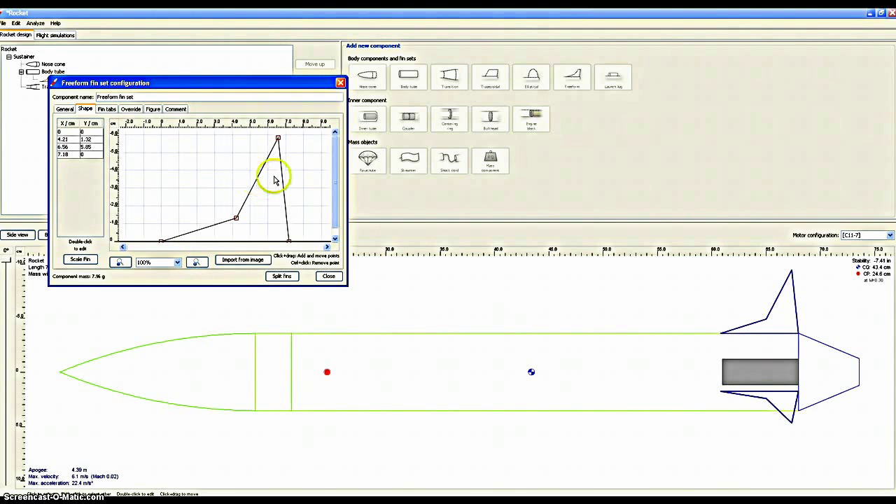
drag(283, 188, 266, 214)
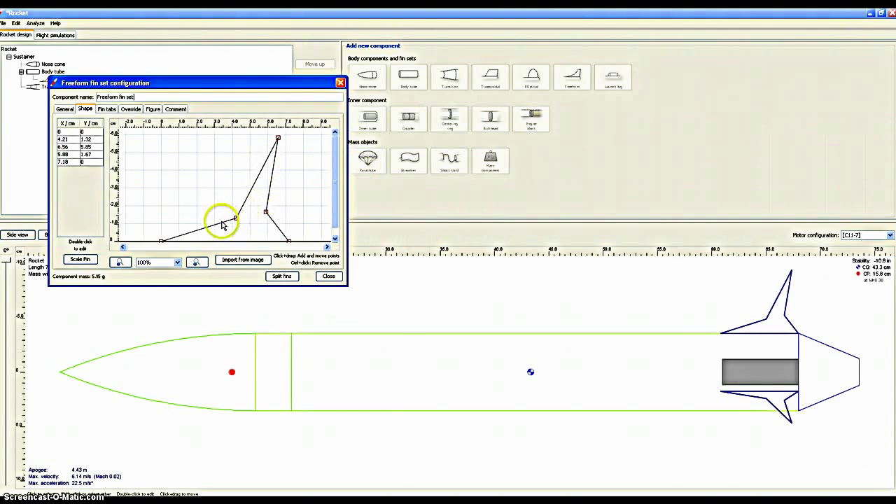
drag(237, 218, 218, 204)
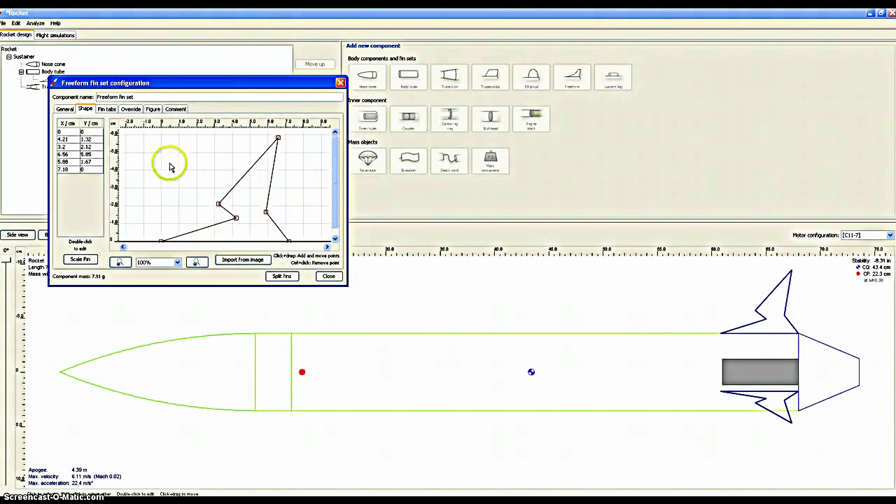
Step: Set the fin tab length to 5.1 cm
click(107, 110)
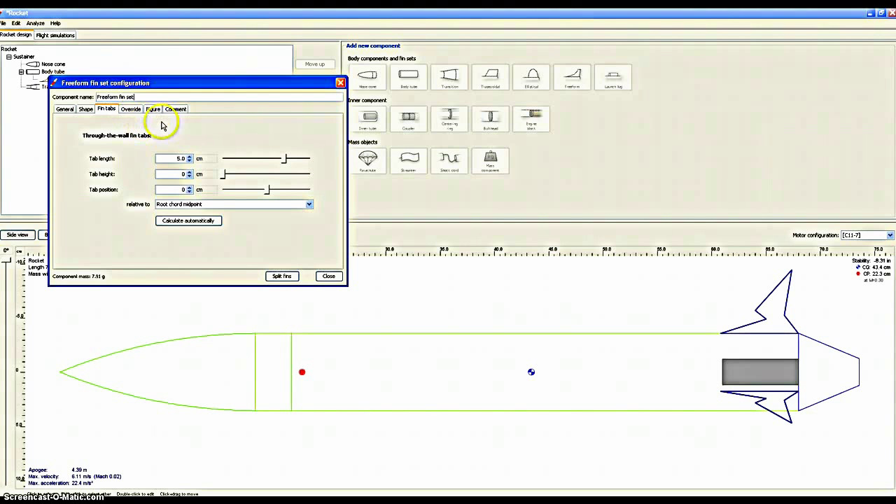
drag(286, 160, 290, 161)
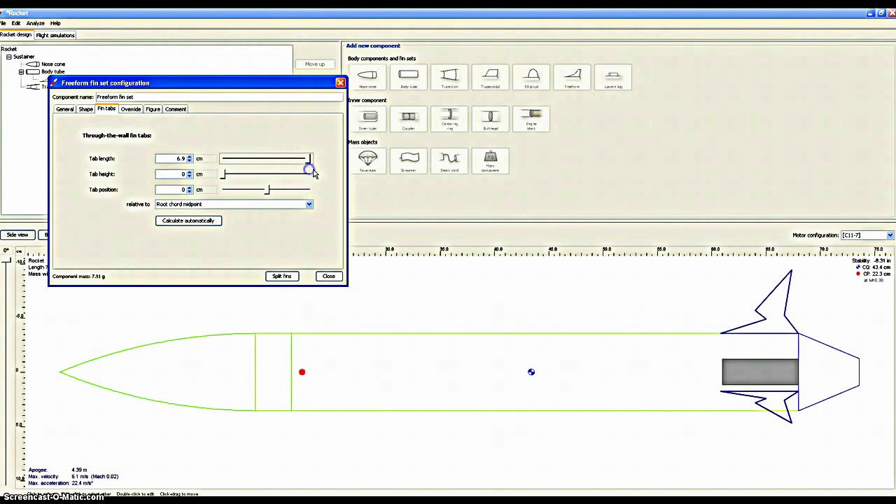
drag(306, 156, 306, 152)
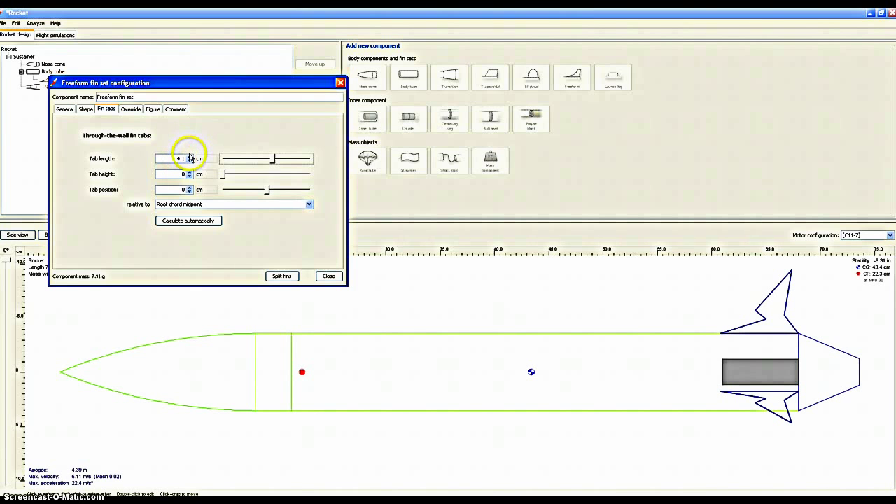
click(189, 157)
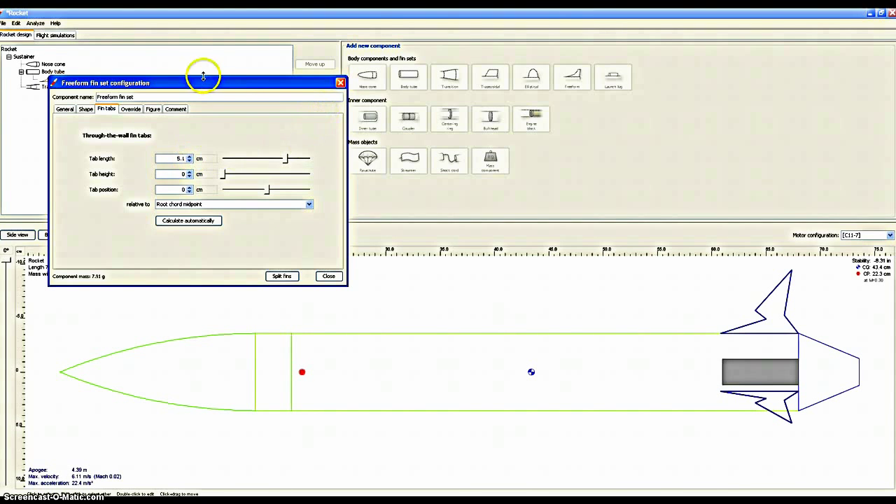
Step: Color the freeform fins green and close the fin set settings
click(152, 110)
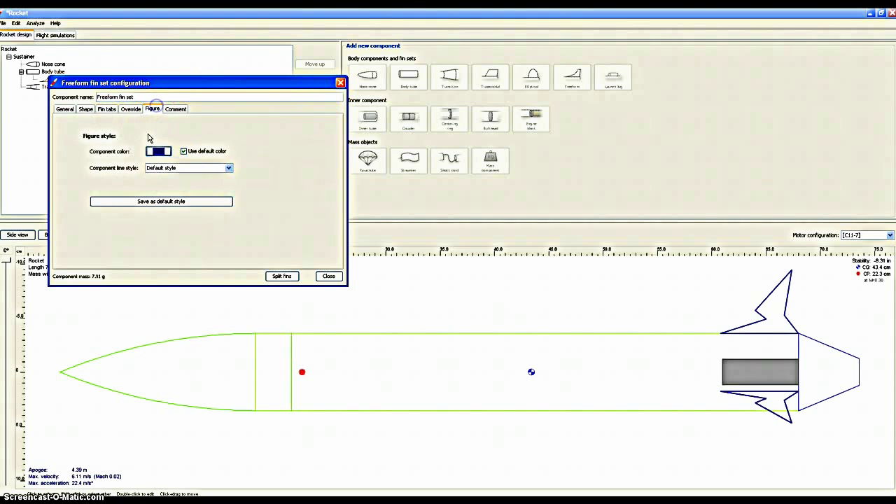
click(162, 147)
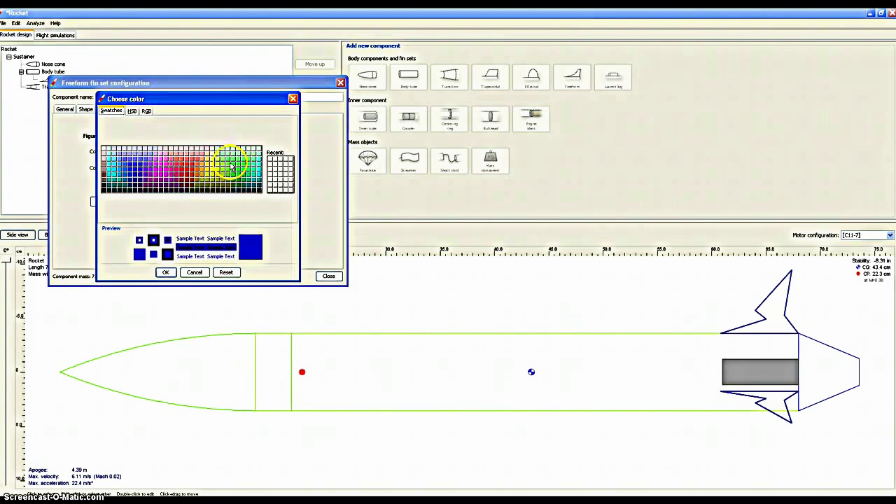
click(230, 164)
click(167, 267)
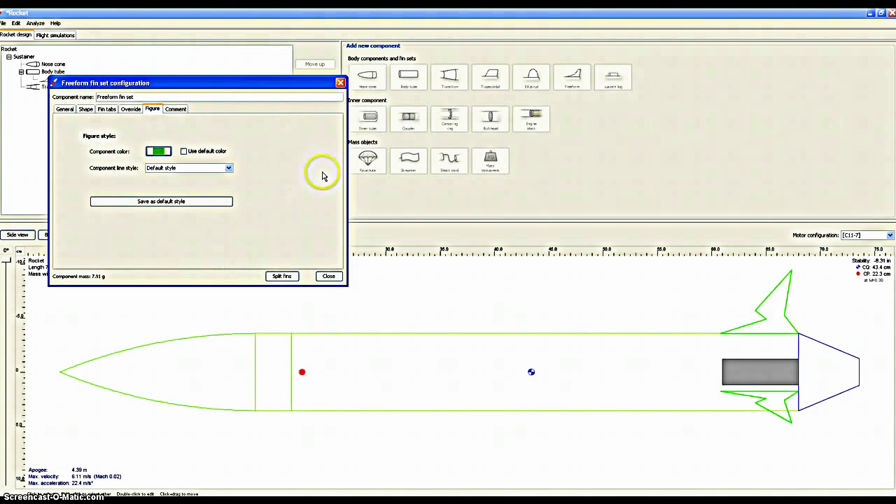
click(341, 83)
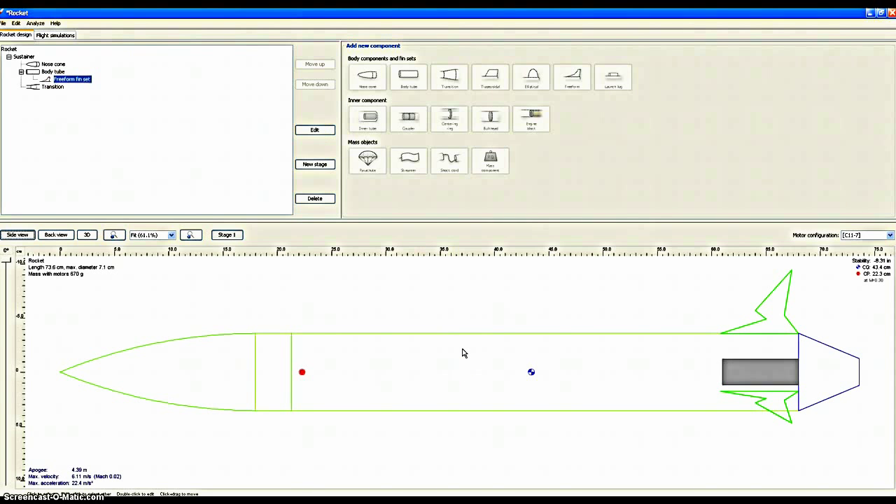
Step: Put a 4.0 cm launch lug on the body tube, widened to 1.2 cm outer diameter
click(484, 357)
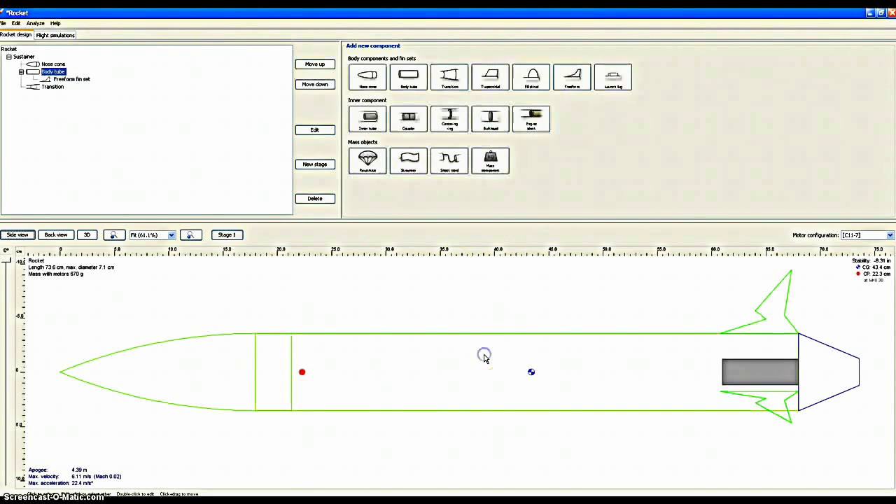
click(613, 78)
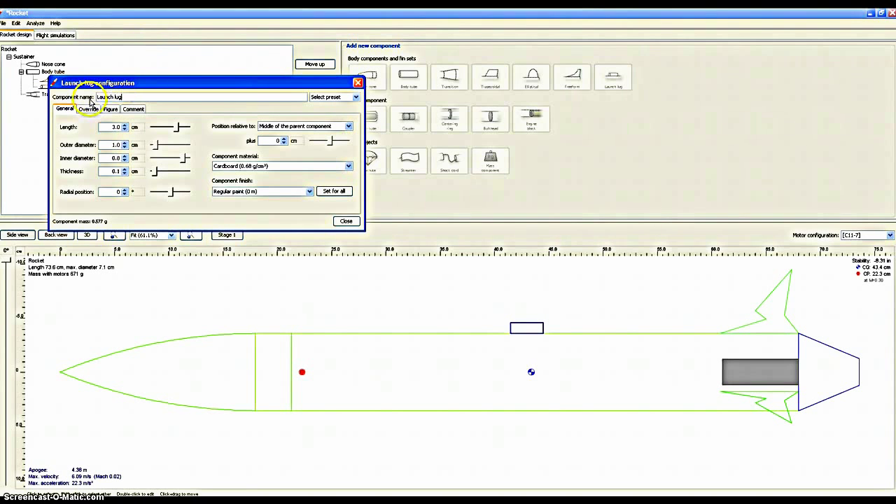
click(124, 124)
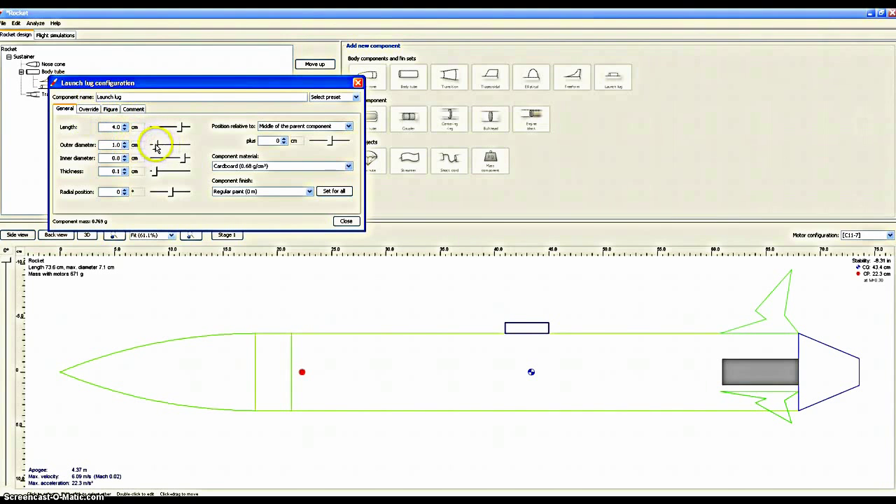
click(155, 145)
drag(154, 145, 157, 150)
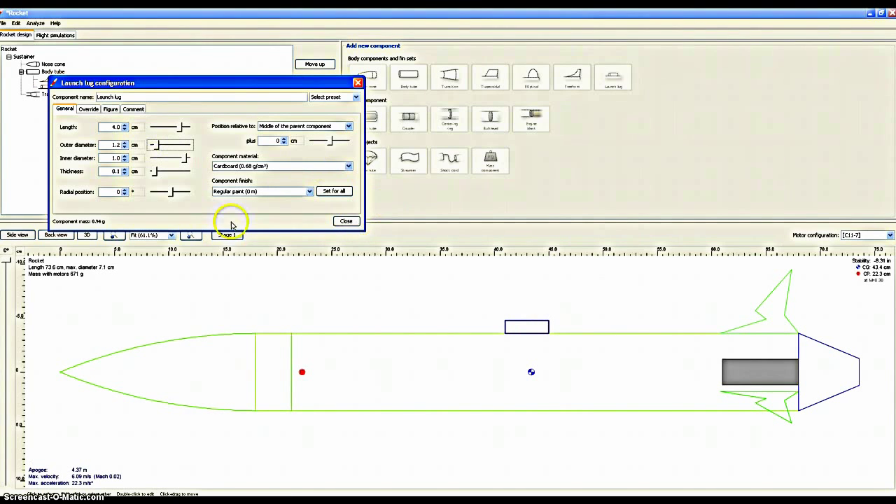
Step: Switch to the Back view in 3D and rotate the rocket to see it lengthwise
click(47, 237)
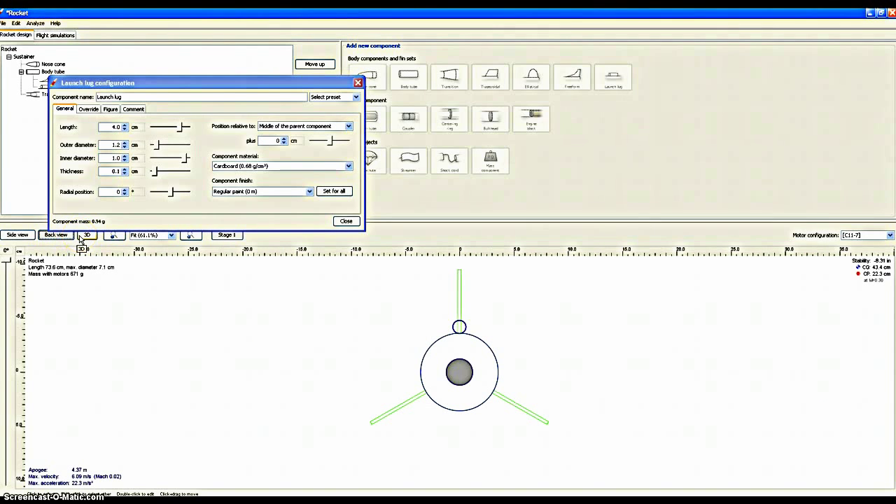
click(81, 238)
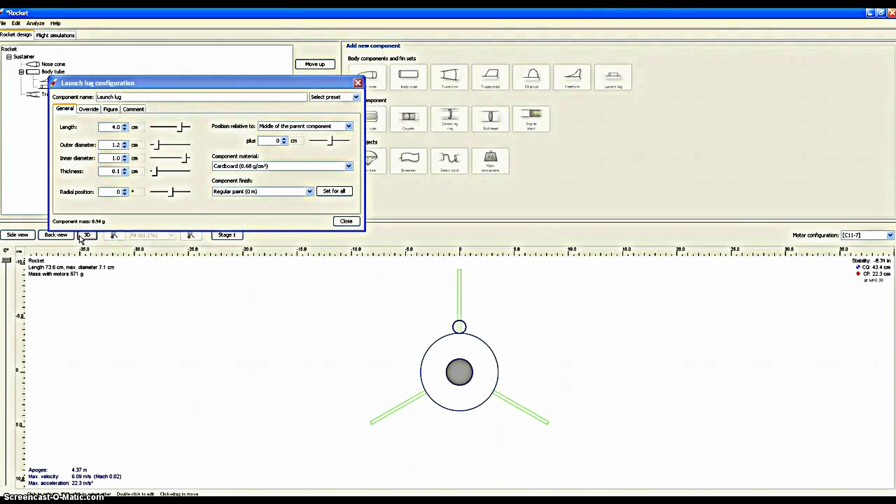
drag(654, 380, 416, 278)
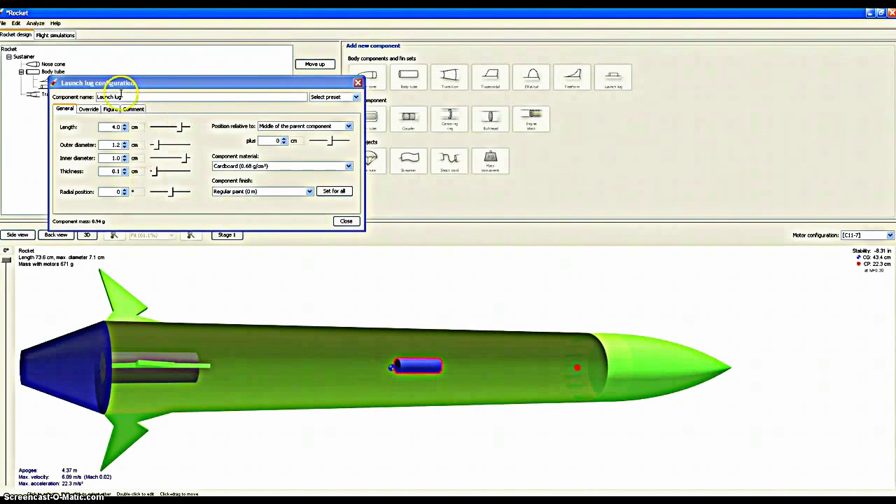
Step: Set the launch lug's Figure component colour to green, close its settings, and select the body tube
click(88, 109)
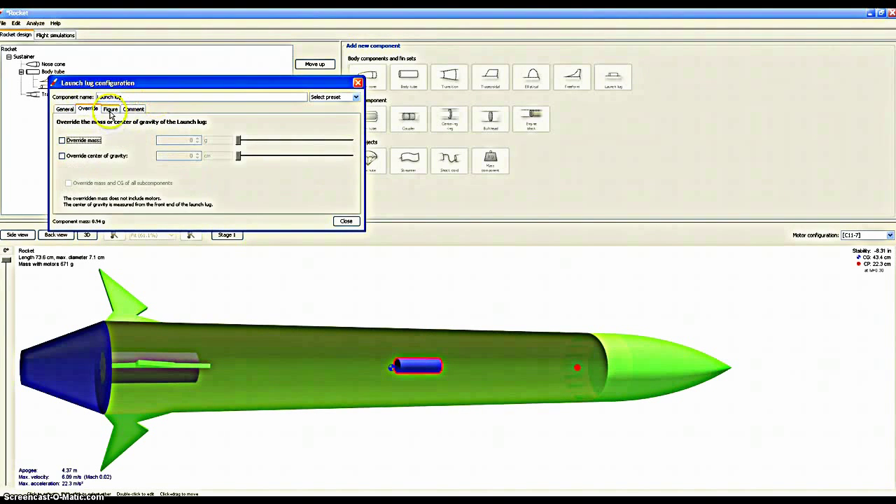
click(111, 109)
click(165, 141)
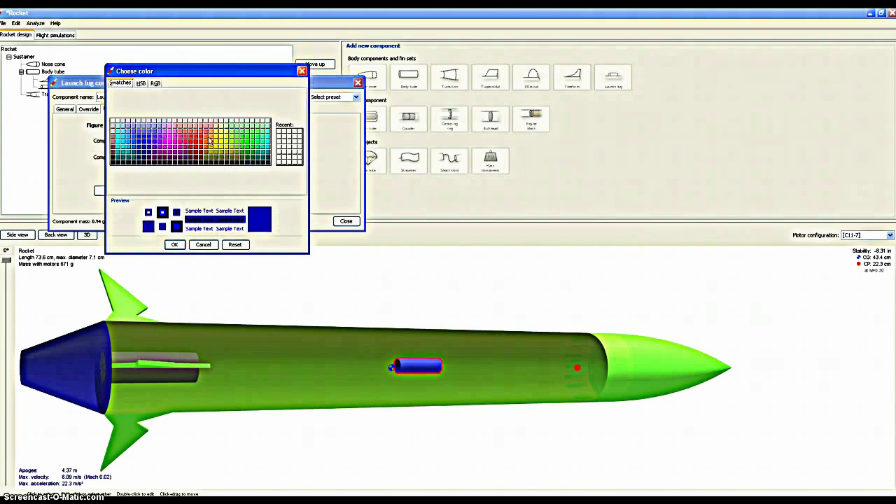
click(257, 133)
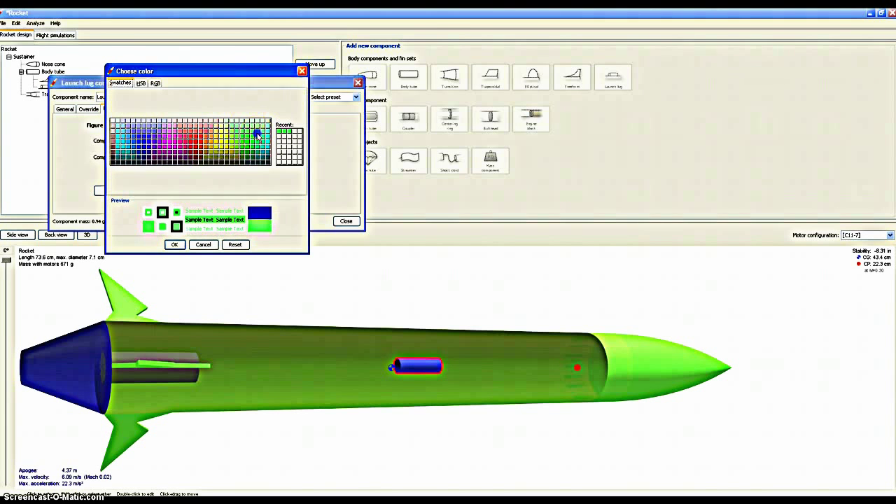
click(176, 244)
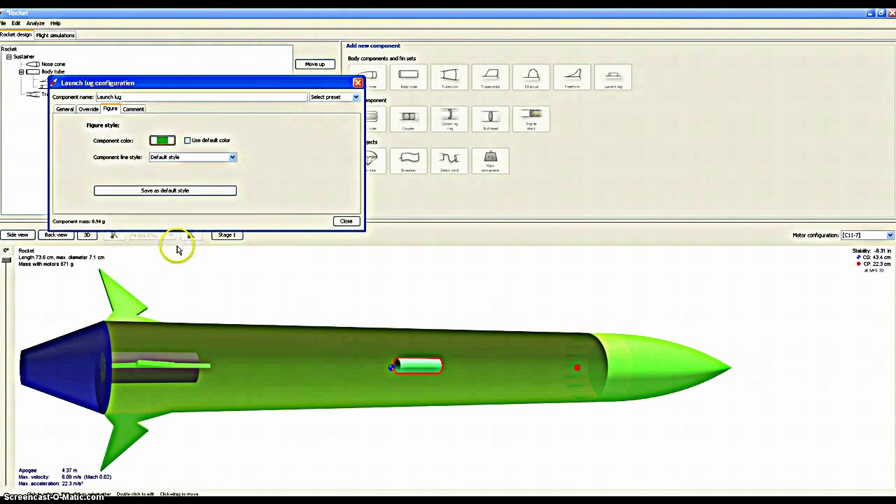
click(357, 82)
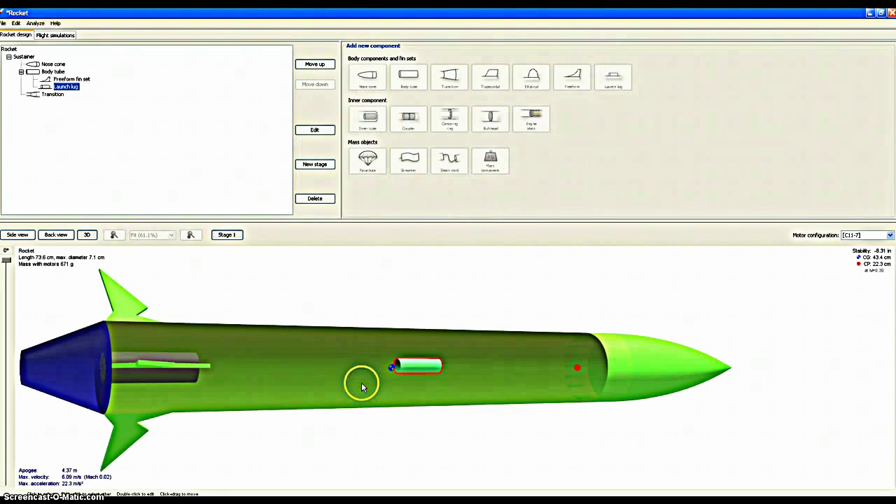
click(361, 386)
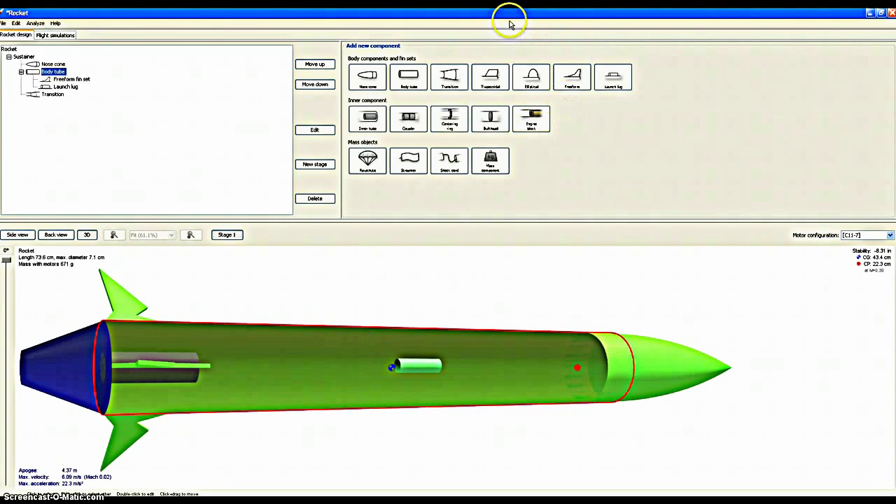
Step: Add an inner tube inside the body tube and turn the view to its tail end-on
click(366, 123)
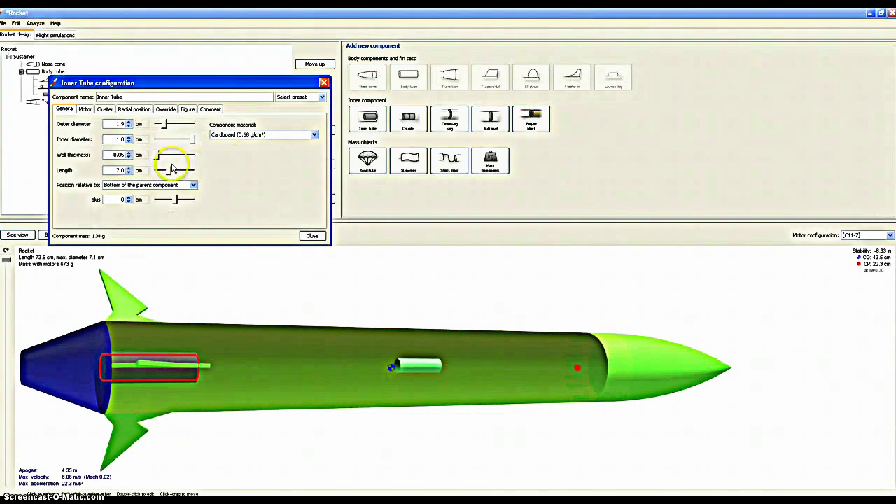
click(271, 384)
drag(271, 384, 343, 430)
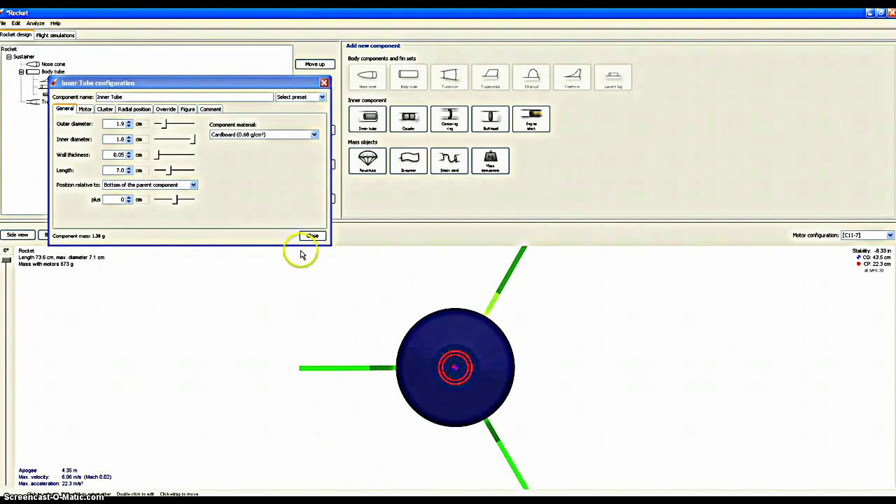
Step: Size the inner tube to 2.6 cm outer diameter, 0.1 cm wall and 7.1 cm length
click(164, 130)
drag(163, 131, 168, 131)
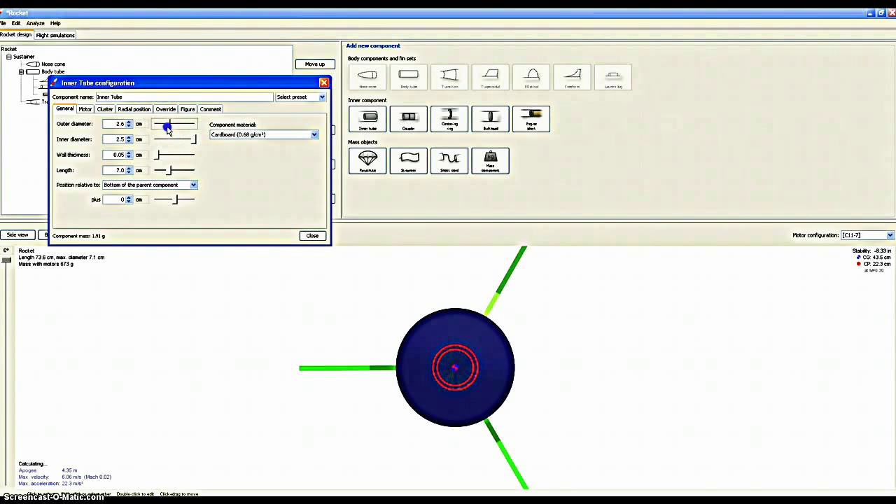
drag(474, 343, 402, 326)
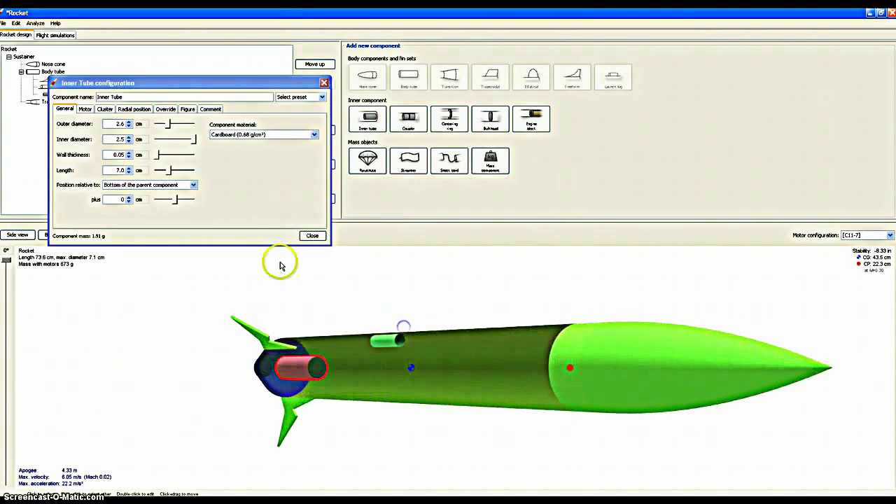
drag(160, 155, 160, 159)
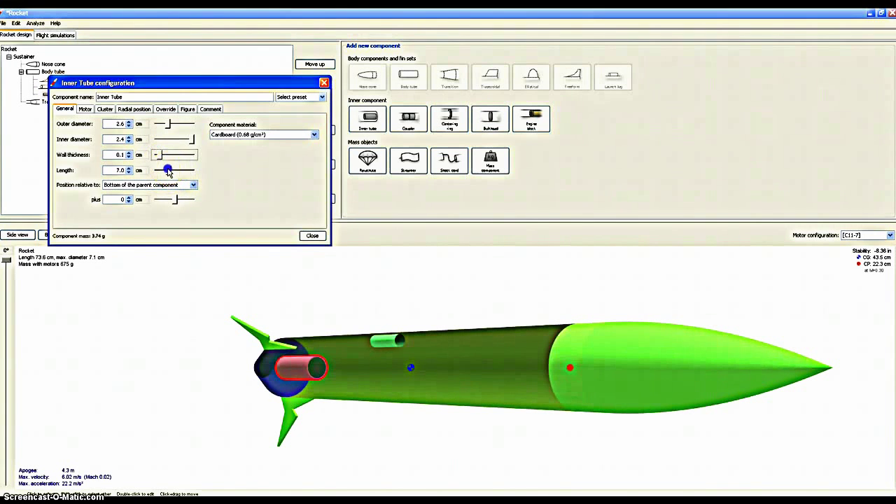
drag(169, 172, 170, 172)
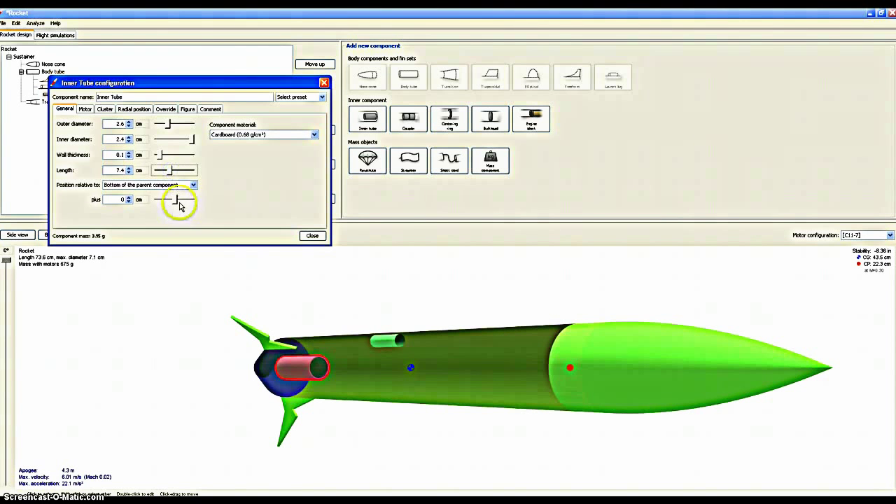
drag(176, 204, 176, 204)
Step: Preview the inner tube as two-, three- and seven-tube clusters, then return it to a single tube
click(84, 109)
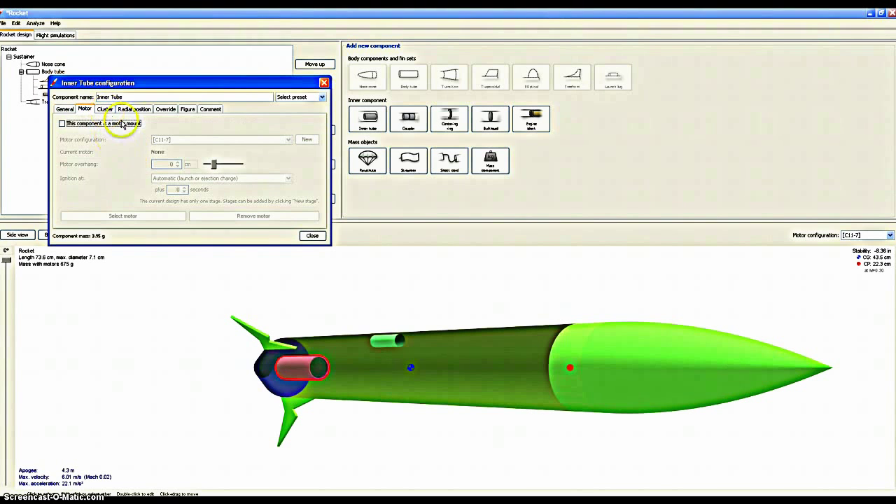
click(105, 110)
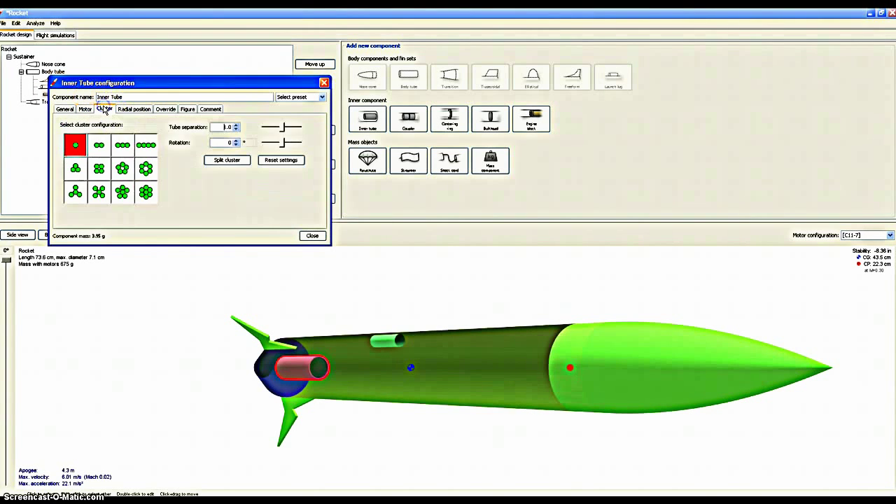
click(100, 146)
click(122, 146)
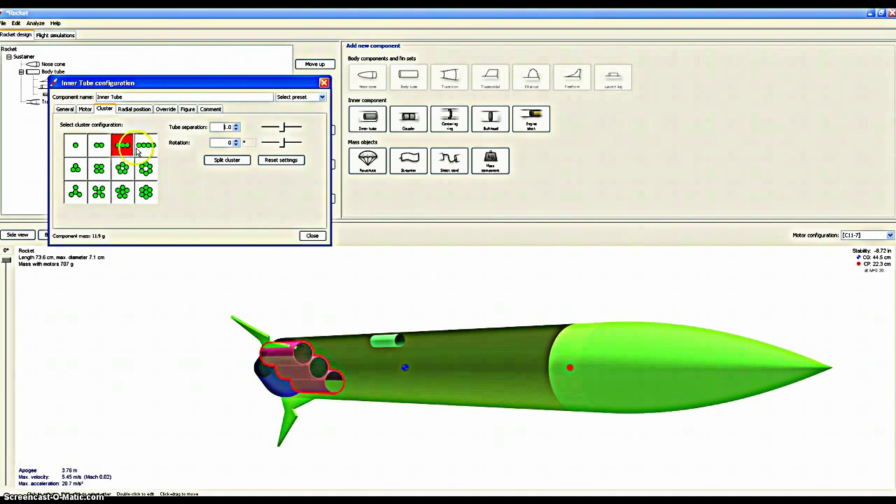
click(145, 186)
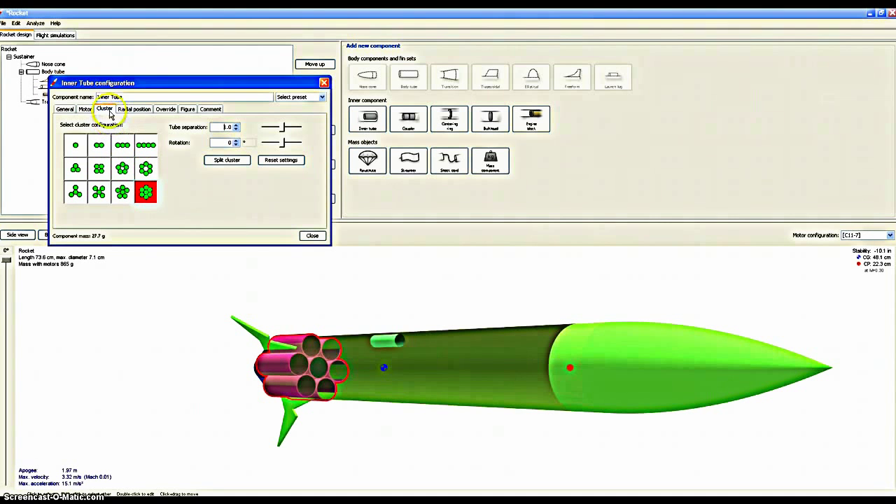
click(99, 145)
click(75, 145)
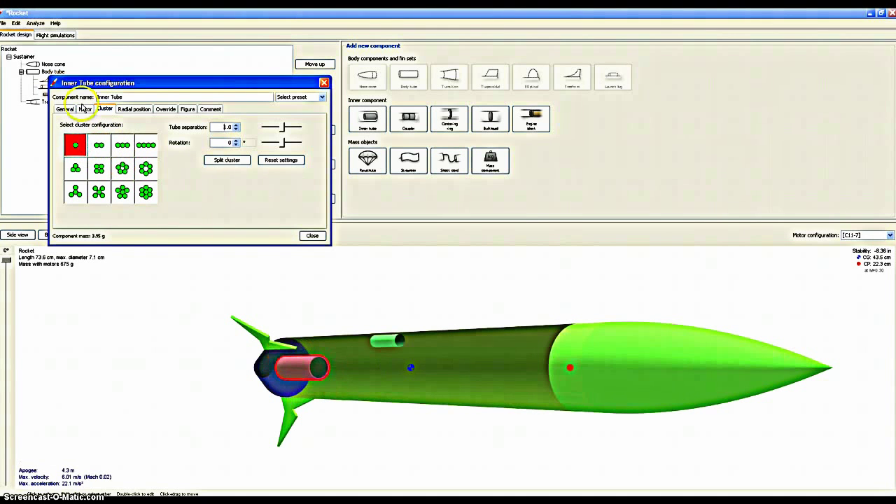
Step: Mark the inner tube as a motor mount with no motor assigned, and close its settings
click(84, 111)
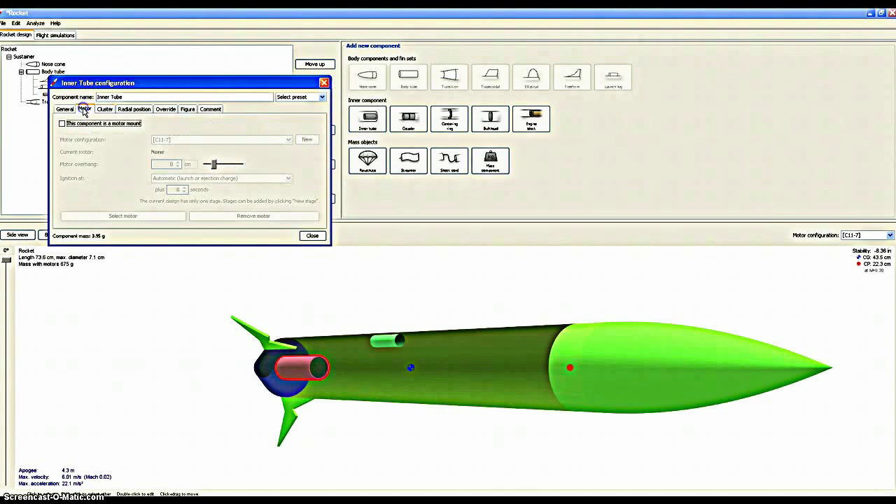
click(129, 128)
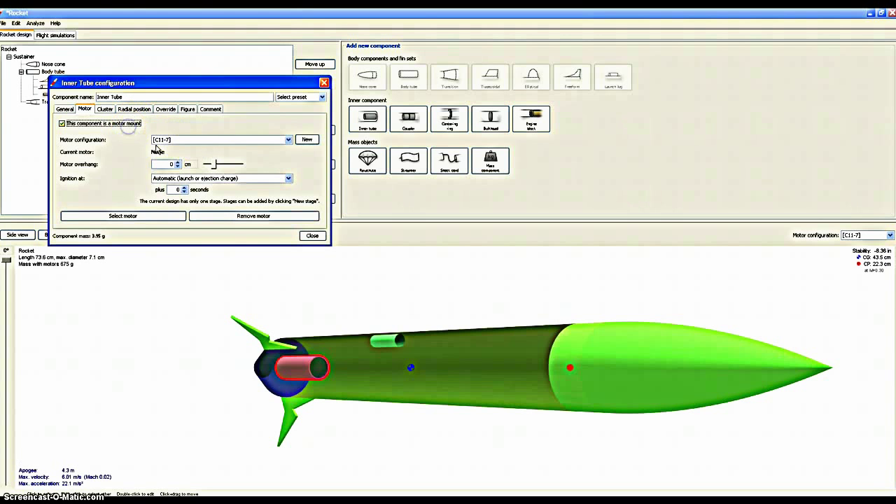
click(122, 215)
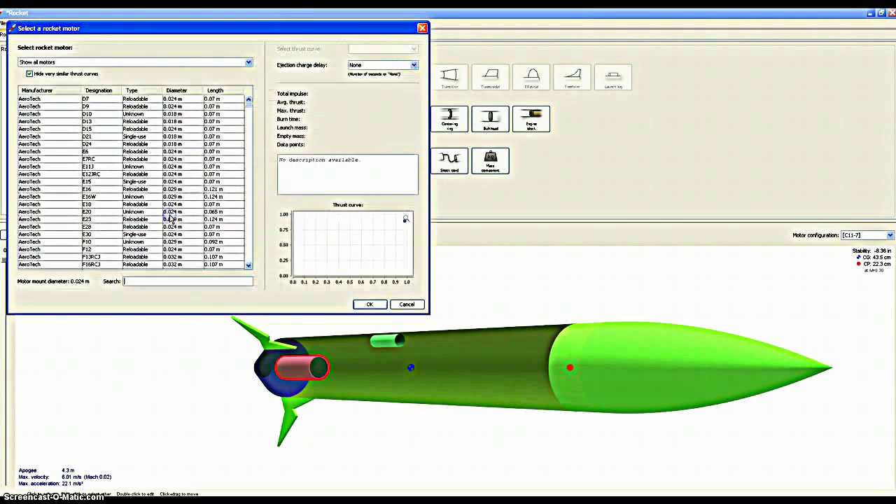
click(364, 304)
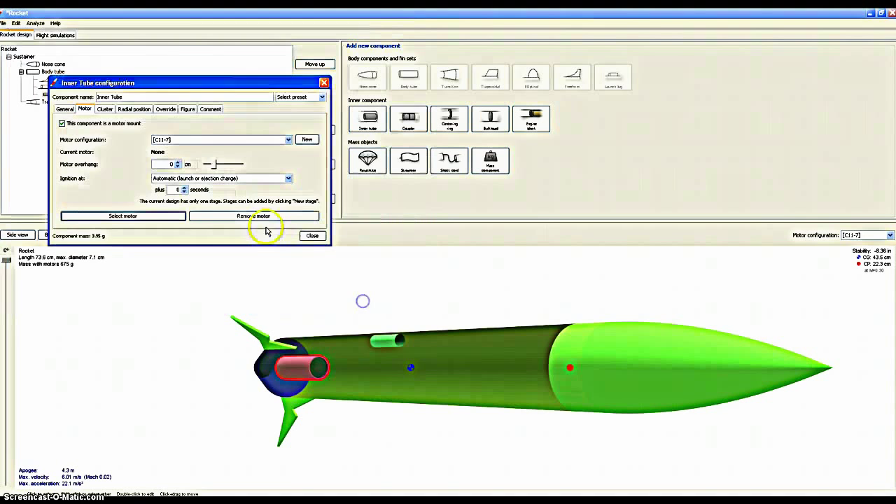
click(312, 235)
drag(410, 369, 581, 367)
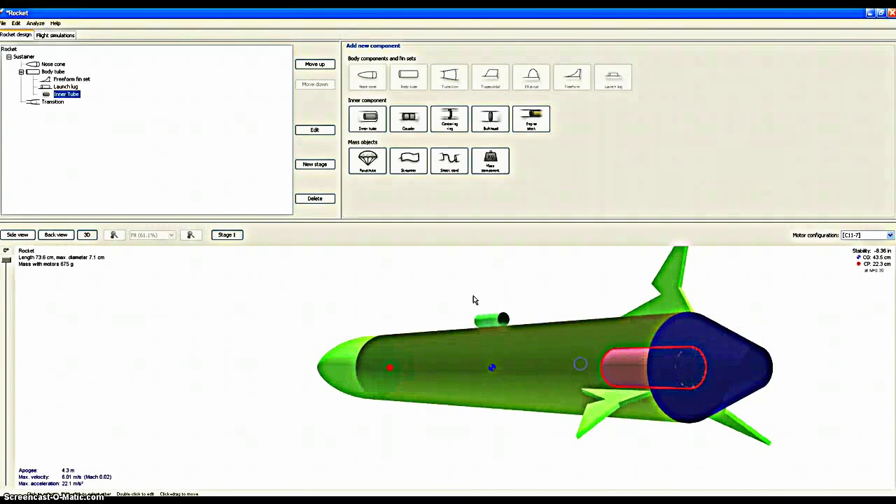
Step: Resize the launch lug to 0.7/0.3 cm diameters, 0.2 thickness, and move it 14.0 cm aft
double_click(499, 324)
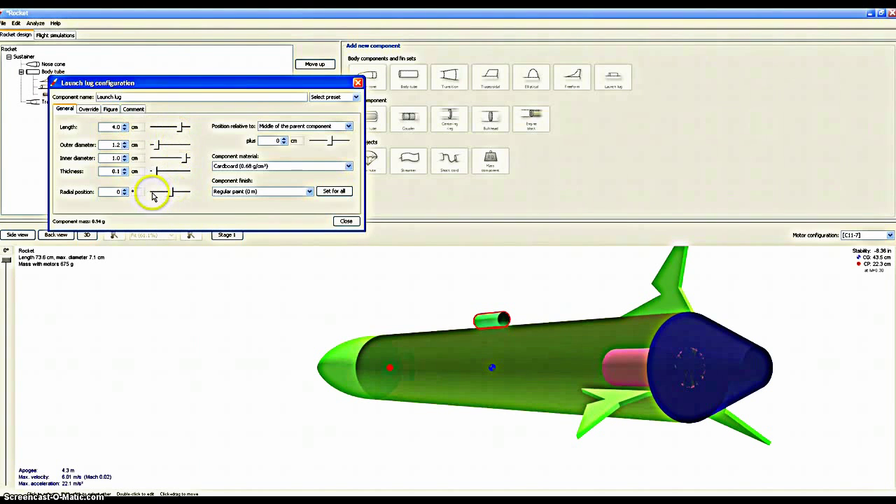
drag(155, 145, 175, 199)
drag(175, 199, 170, 198)
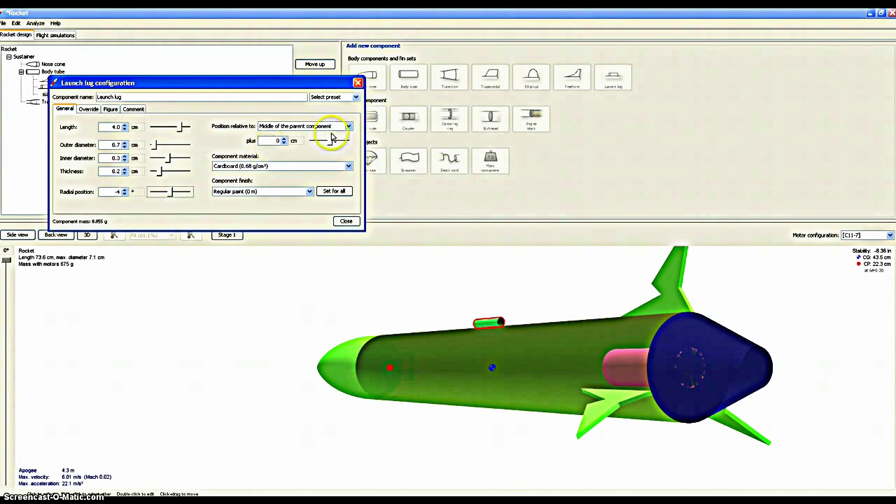
mouse_move(332, 141)
mouse_down()
mouse_move(350, 140)
mouse_move(337, 144)
mouse_up()
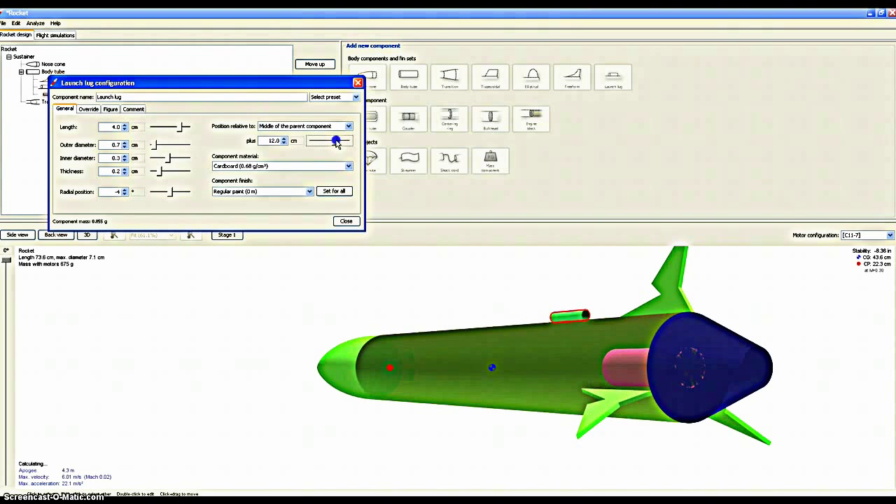
click(357, 82)
drag(733, 376, 704, 436)
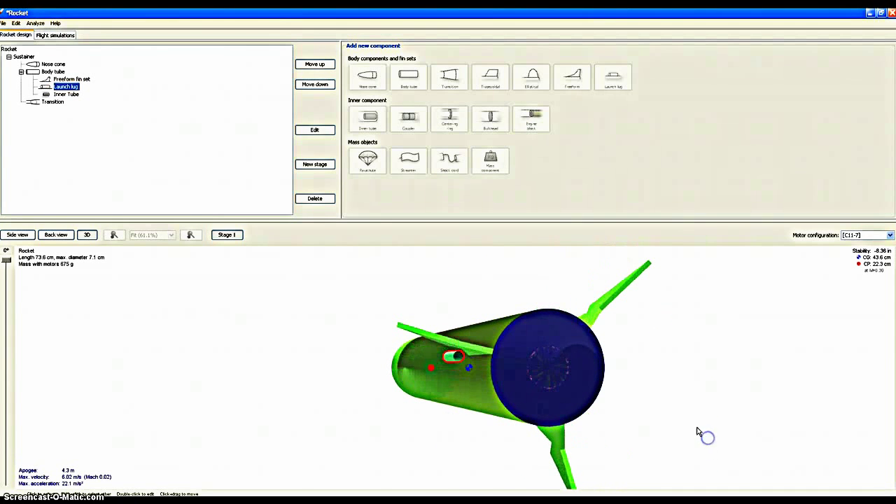
Step: Rotate the launch lug to a 71° radial position around the body tube and close its settings
double_click(73, 89)
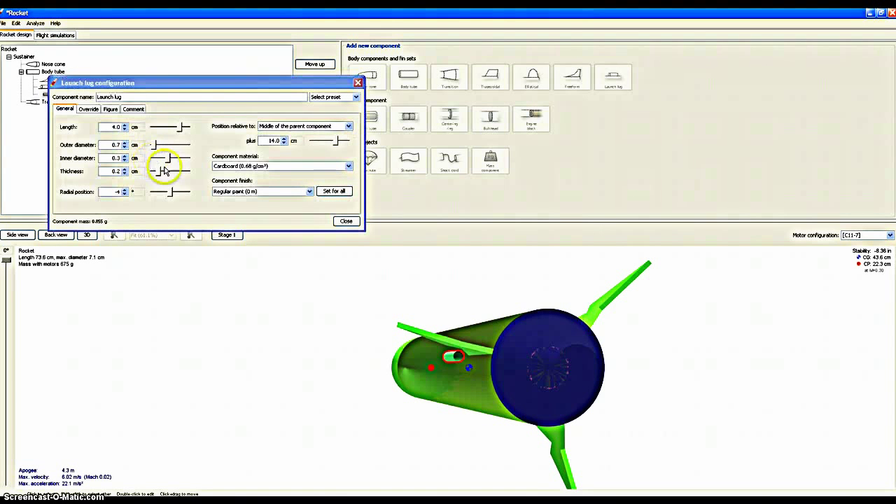
click(175, 197)
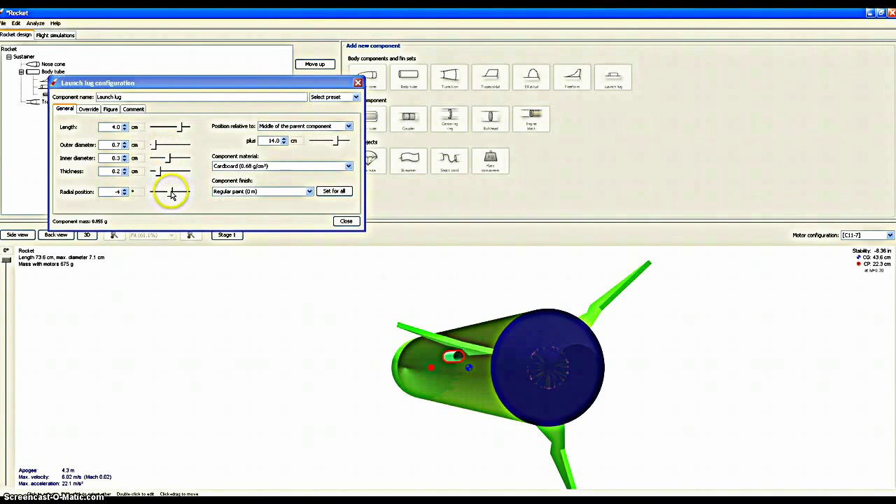
drag(174, 193, 180, 193)
drag(431, 322, 372, 351)
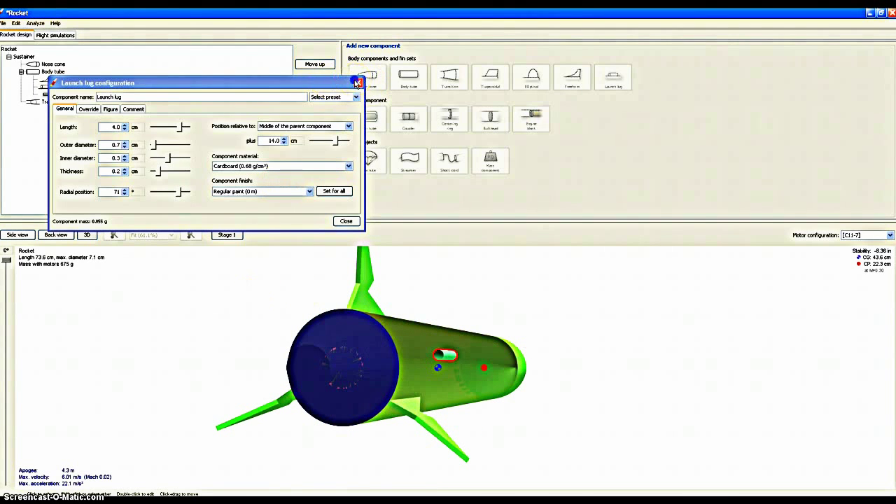
click(358, 83)
click(411, 369)
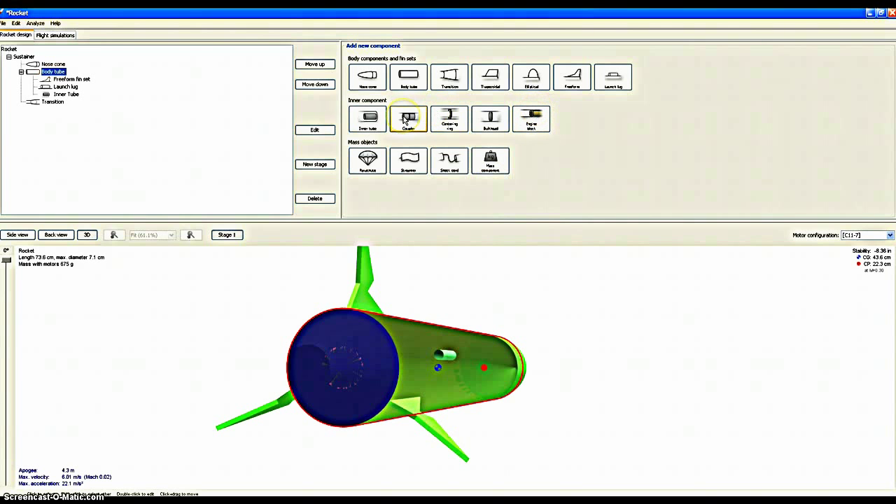
drag(464, 366, 405, 357)
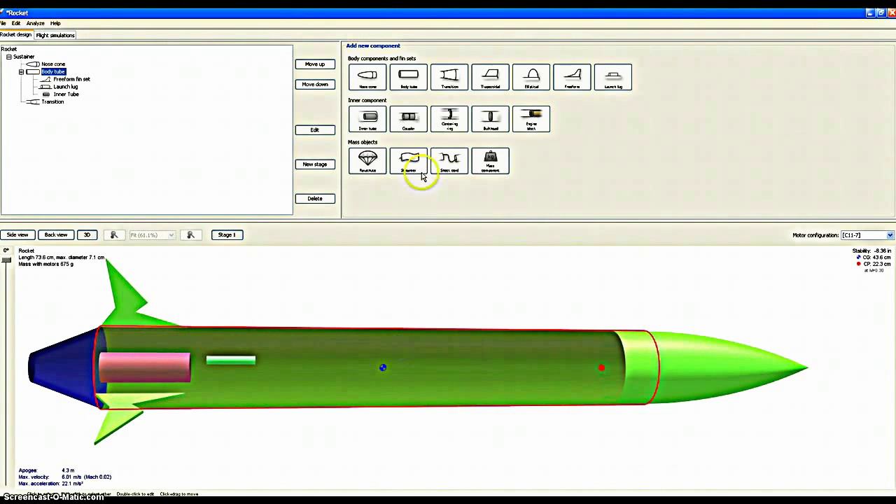
Step: Add a cardboard centering ring of 6.8 cm outer and 2.8 cm inner diameter to the body tube
click(451, 119)
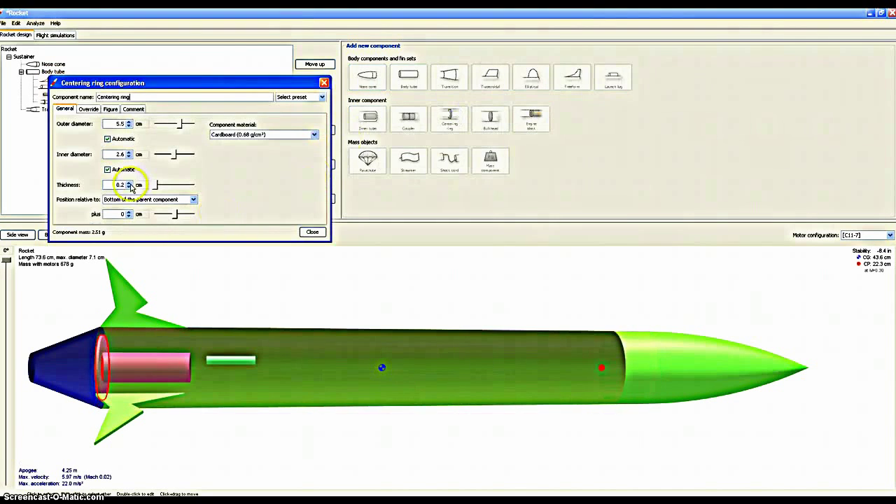
click(88, 110)
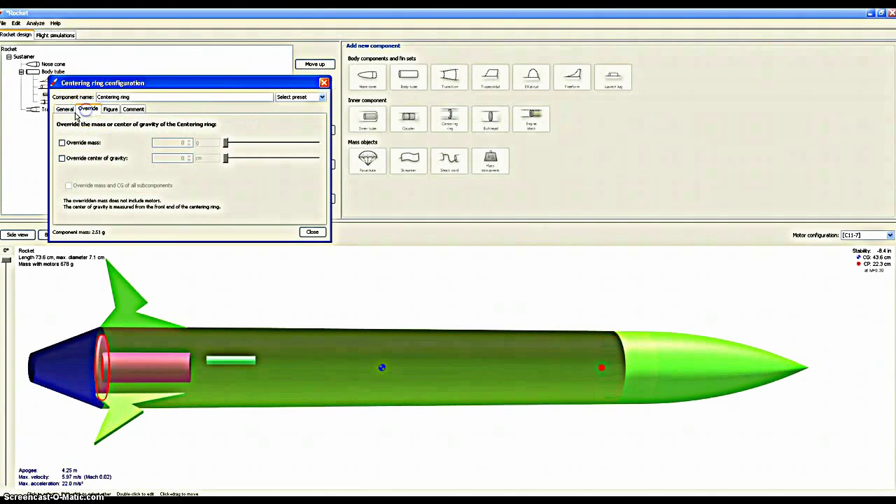
click(68, 112)
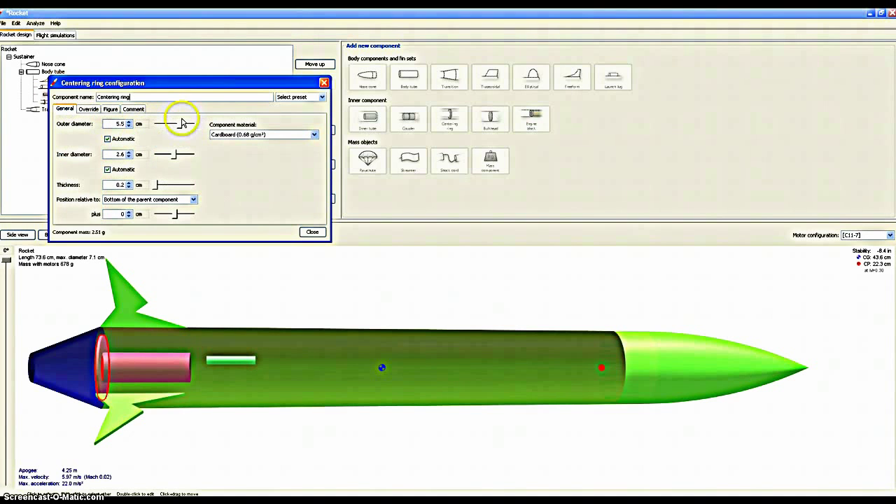
drag(180, 123, 176, 158)
drag(170, 344, 235, 380)
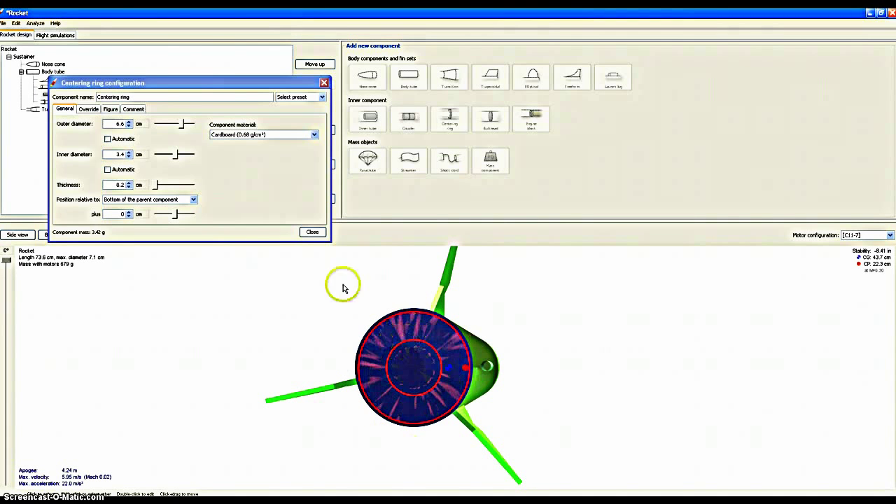
drag(180, 129, 172, 157)
drag(474, 390, 322, 49)
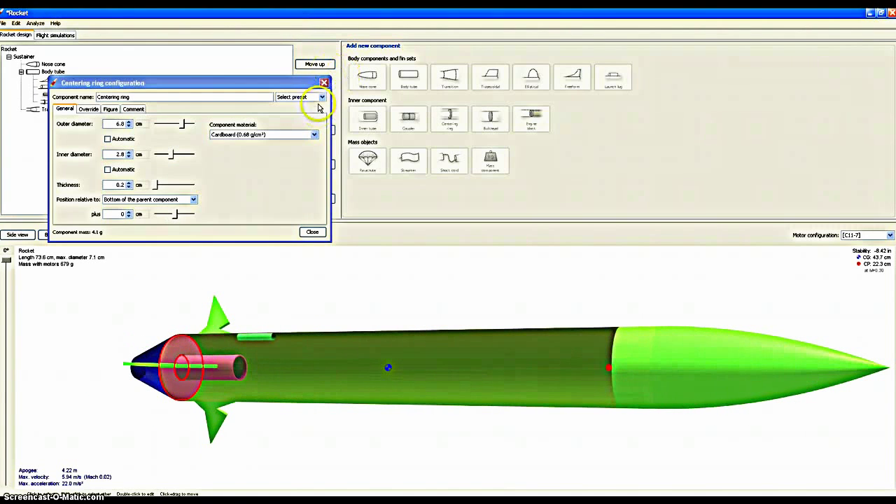
click(324, 83)
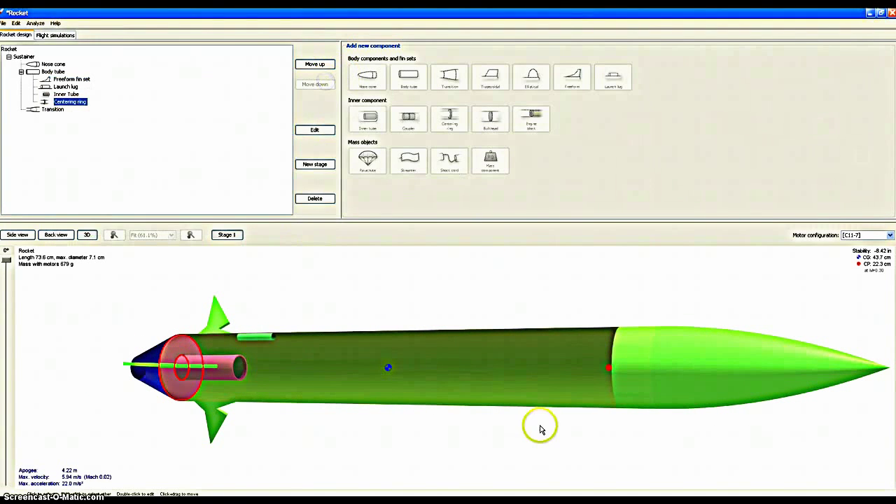
Step: Select the body tube, then bring up the empty Flight simulations list
click(520, 392)
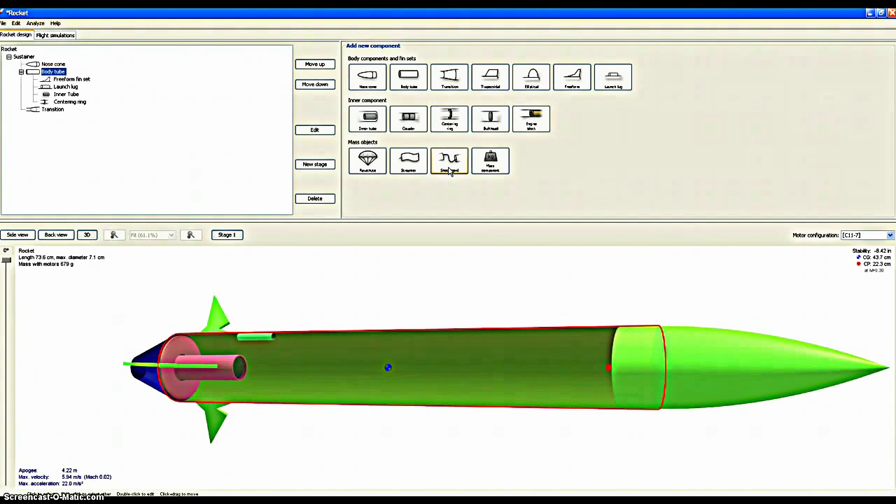
click(373, 169)
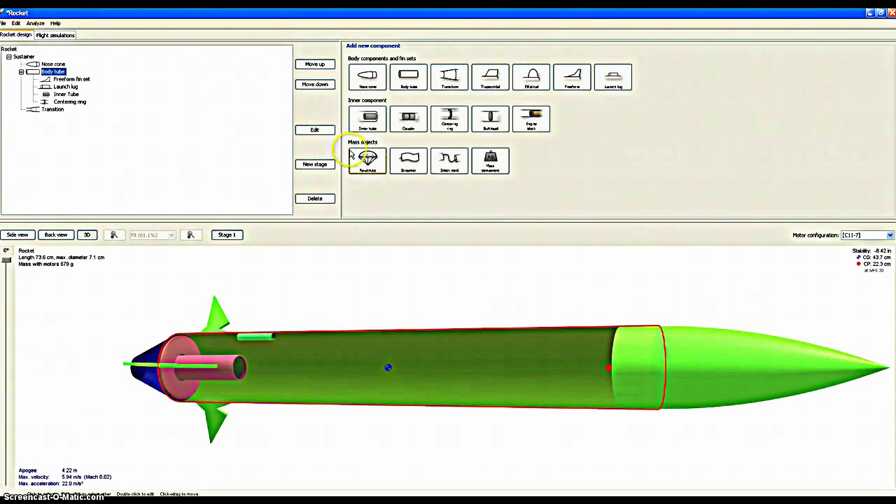
click(61, 36)
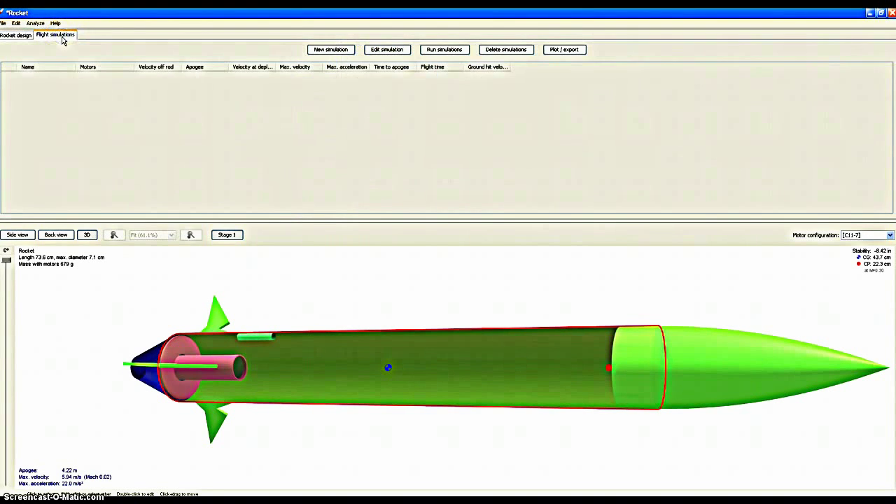
Step: Create a new simulation and select its average windspeed value for replacement
click(336, 51)
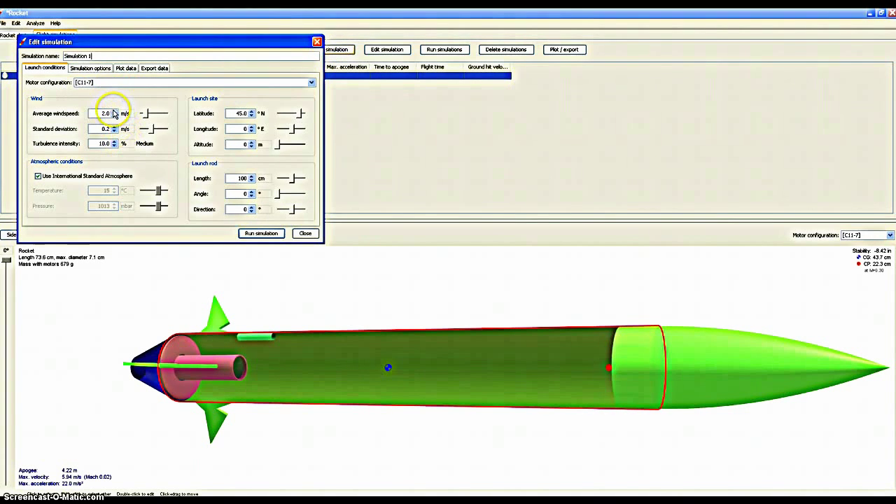
double_click(108, 113)
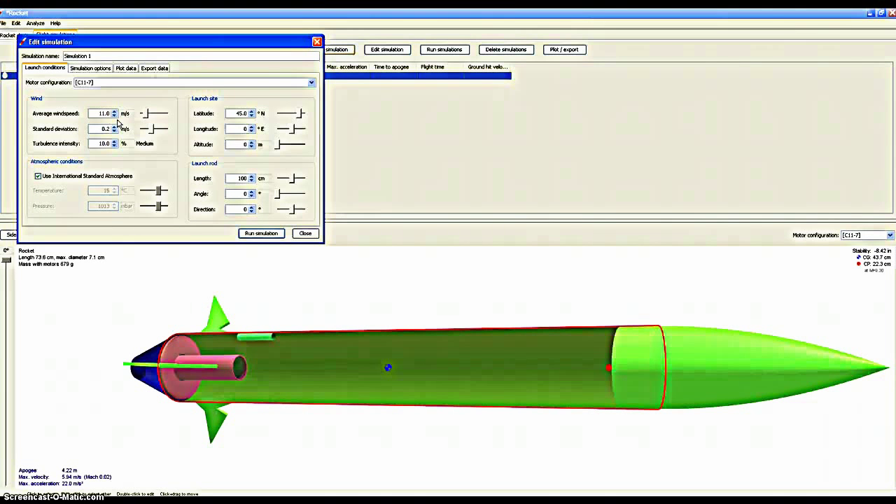
Step: Run Simulation 1 with the new wind setting (3.96 m apogee), then open its plot settings
click(261, 234)
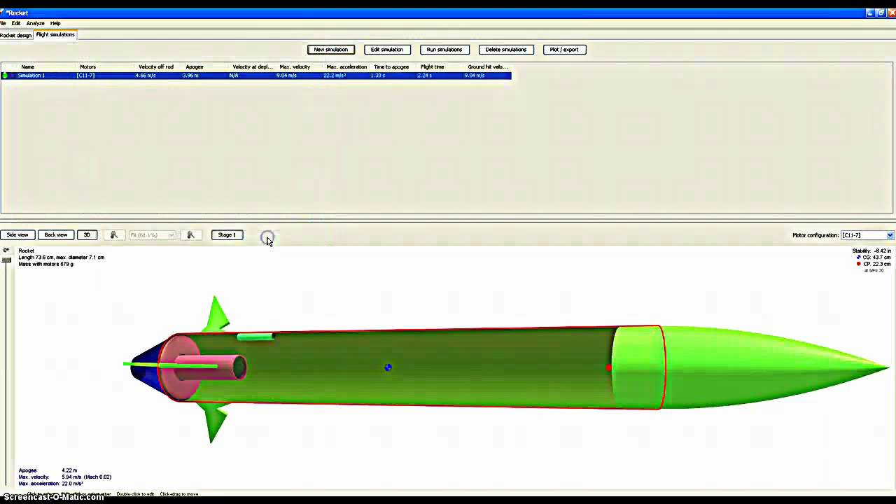
click(13, 77)
click(9, 81)
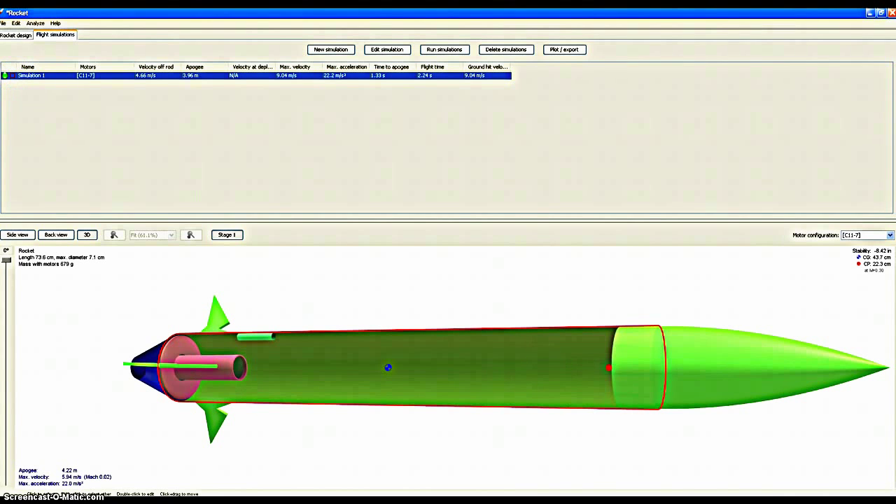
double_click(10, 77)
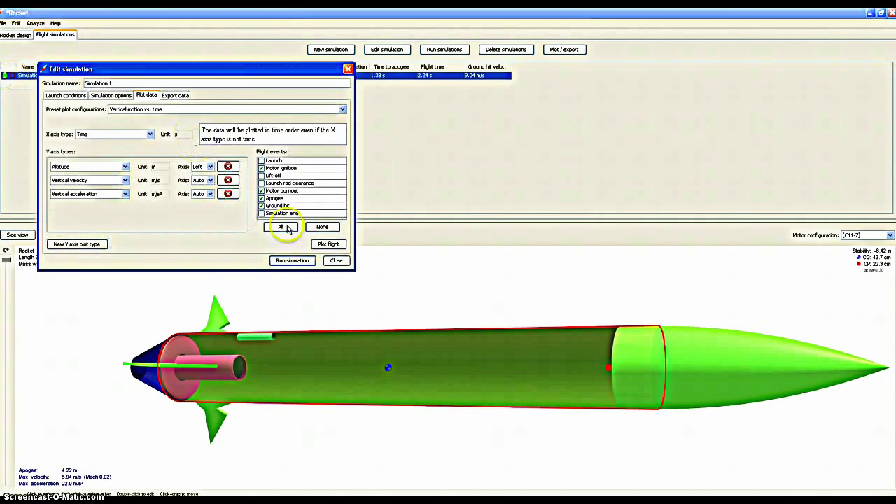
Step: View Simulation 1's flight plot, then enable launch, lift-off, rod-clearance and simulation-end event markers
click(328, 245)
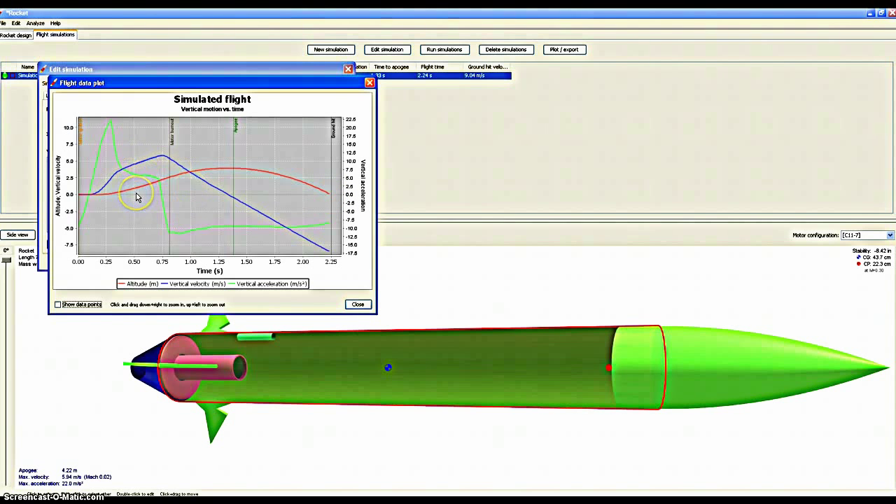
click(370, 83)
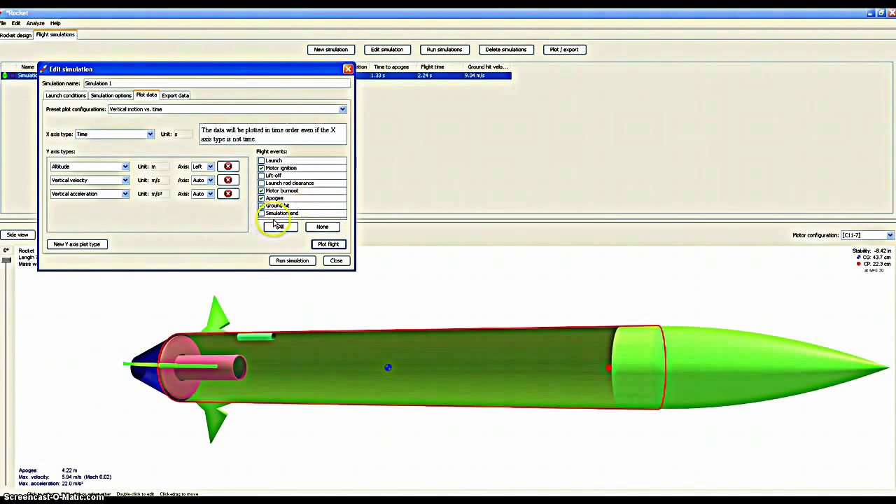
click(271, 214)
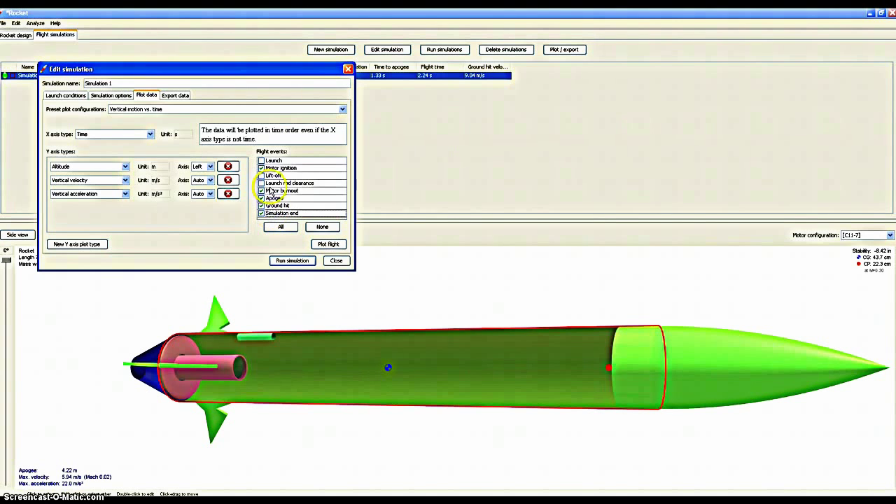
click(270, 183)
click(268, 176)
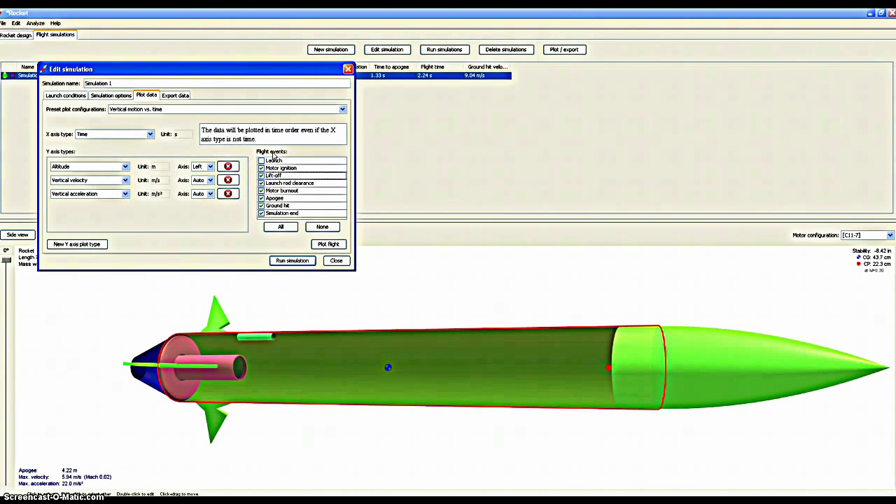
click(271, 162)
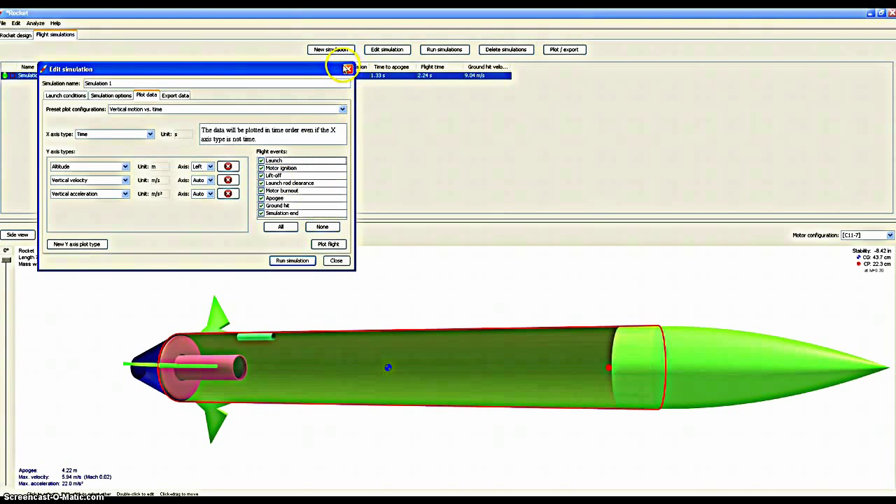
click(297, 263)
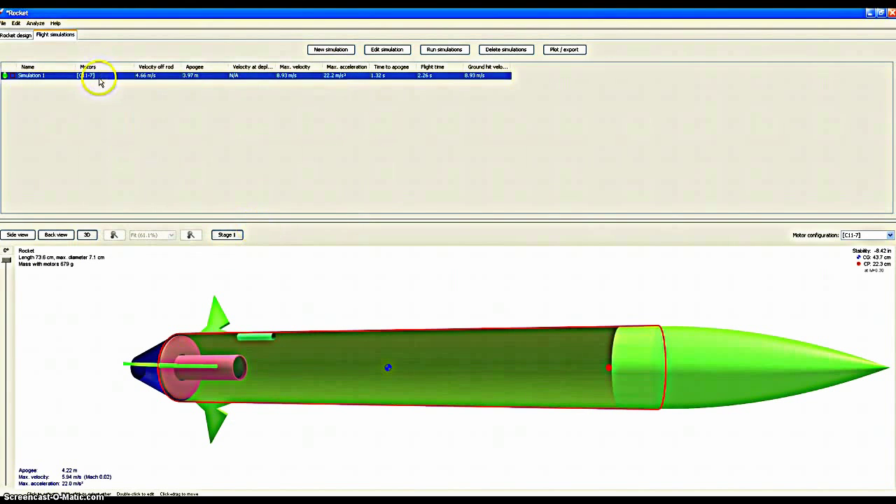
double_click(97, 83)
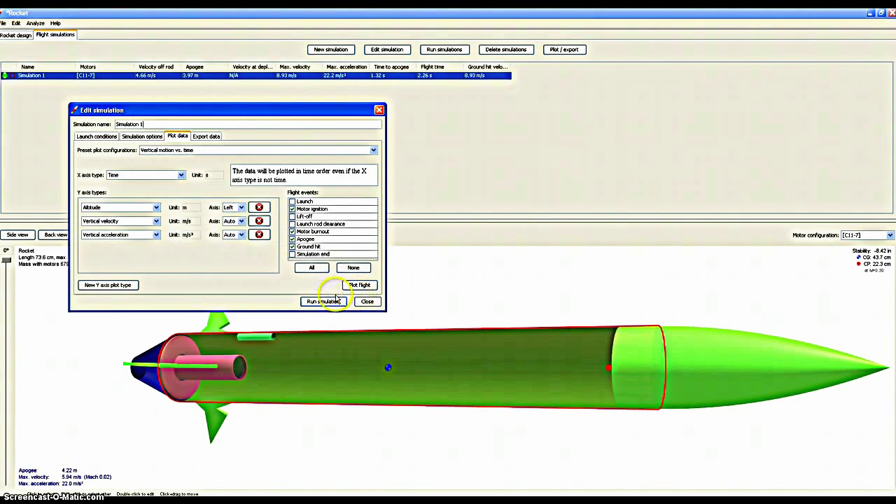
drag(357, 287, 353, 284)
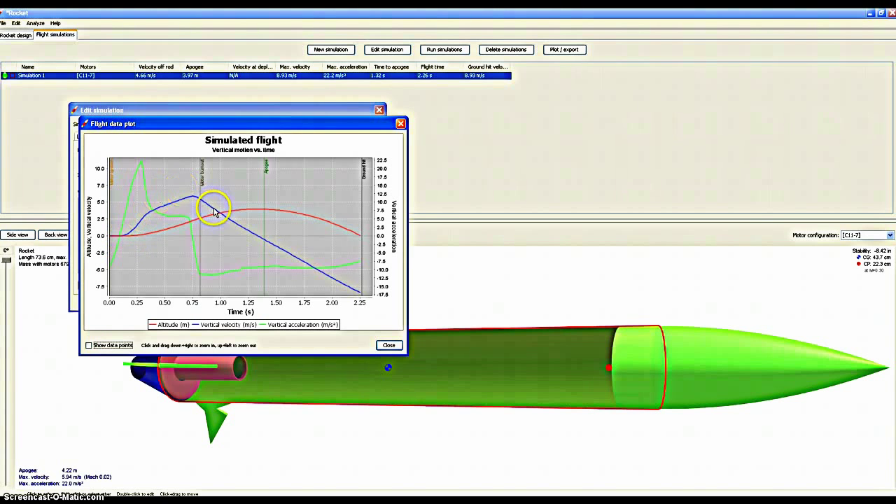
click(400, 124)
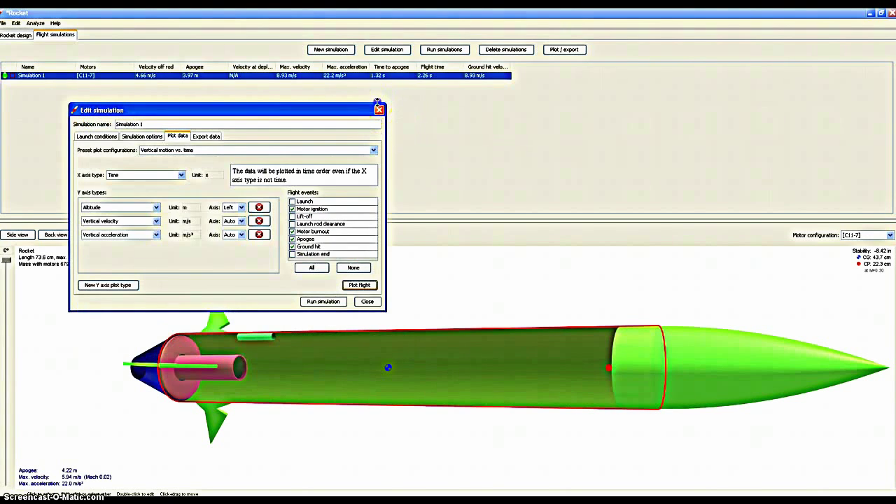
click(377, 109)
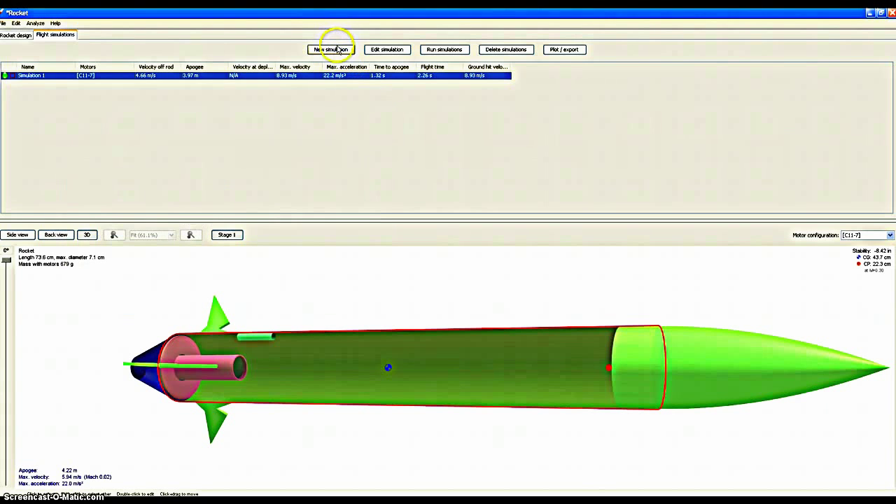
Step: Create Simulation 2 with 0 windspeed and deviation and a 500 cm launch rod, then run it
click(332, 51)
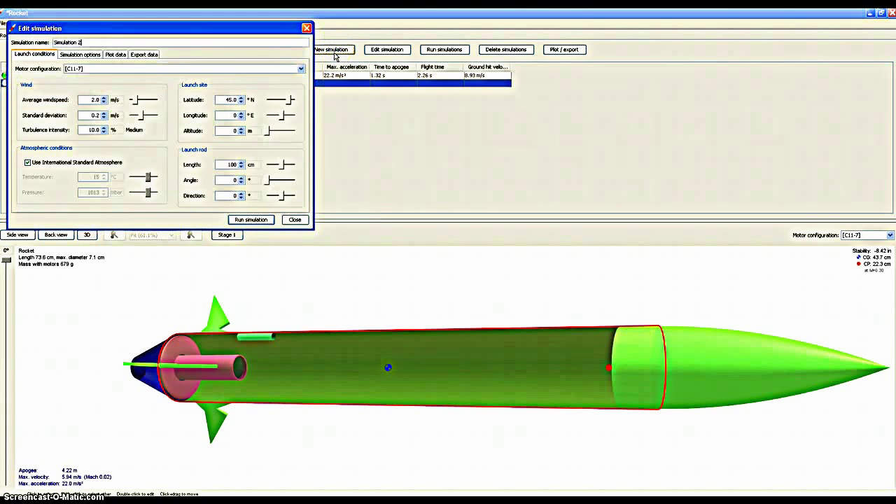
click(136, 101)
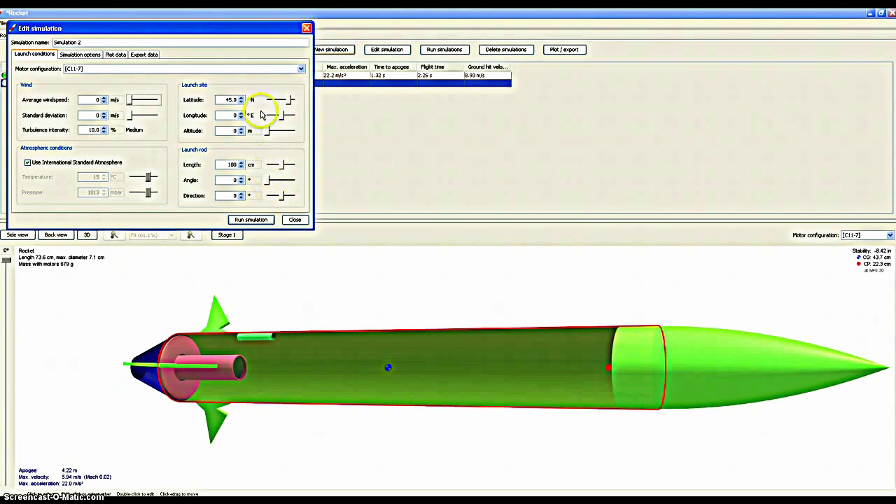
drag(274, 164, 281, 166)
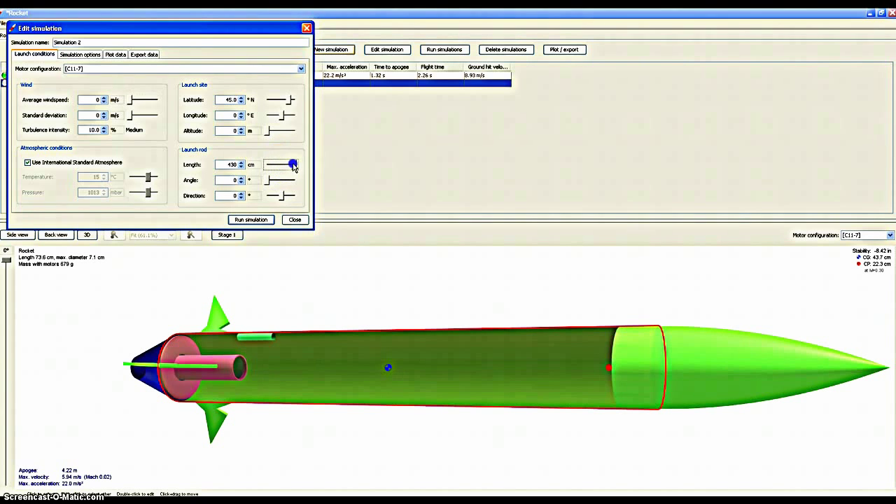
click(257, 219)
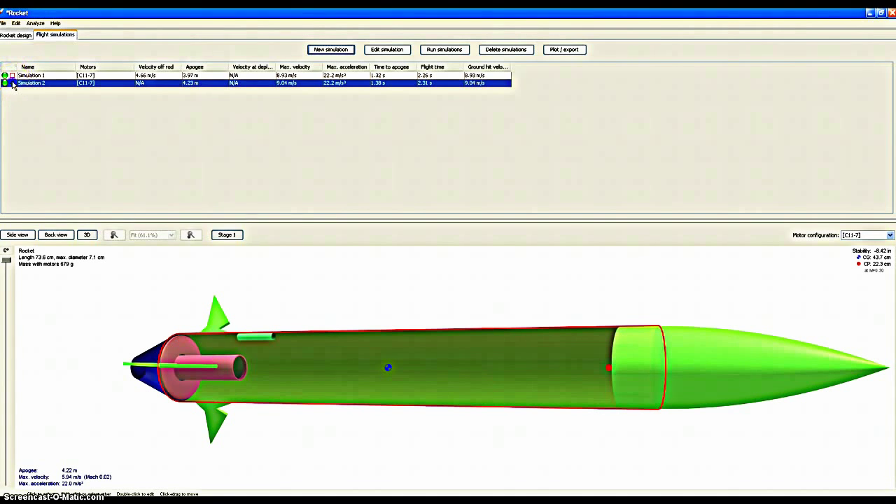
Step: Plot Simulation 2's flight with data points shown on the curves, peaking near 4.2 m
double_click(13, 84)
click(311, 219)
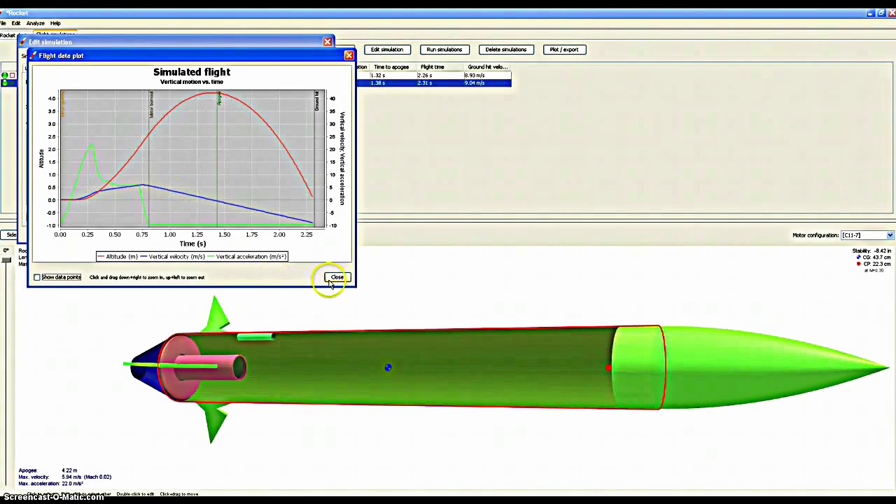
click(64, 278)
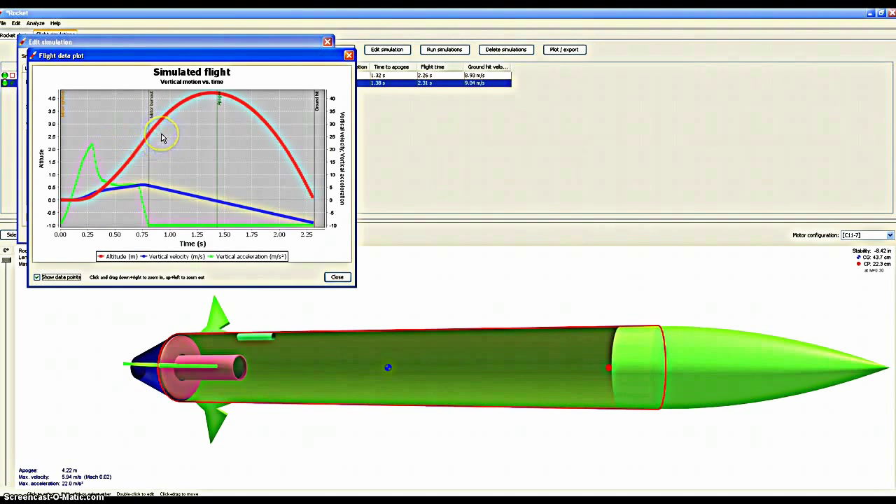
click(331, 278)
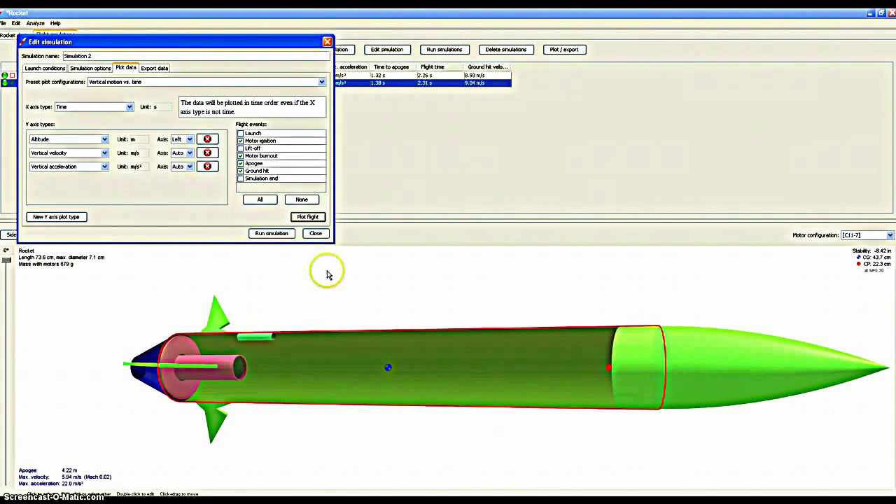
Step: Reopen Simulation 2 through Plot / export and plot its vertical motion versus time
click(314, 238)
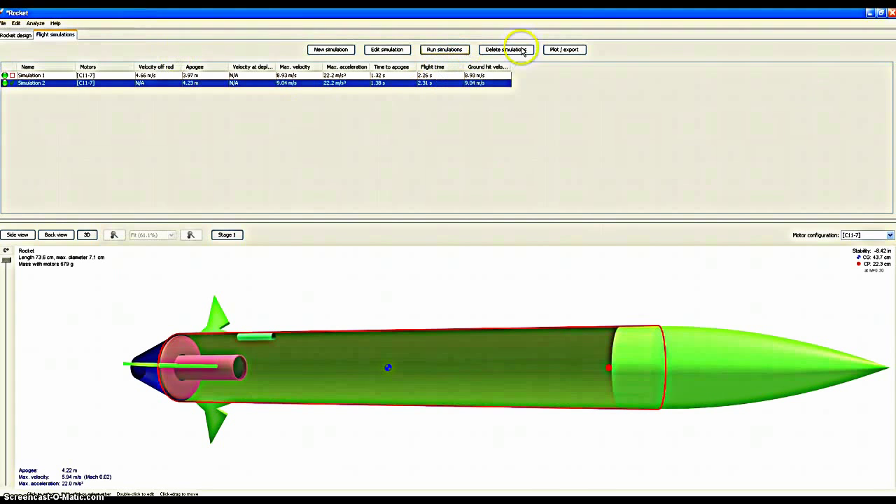
click(550, 50)
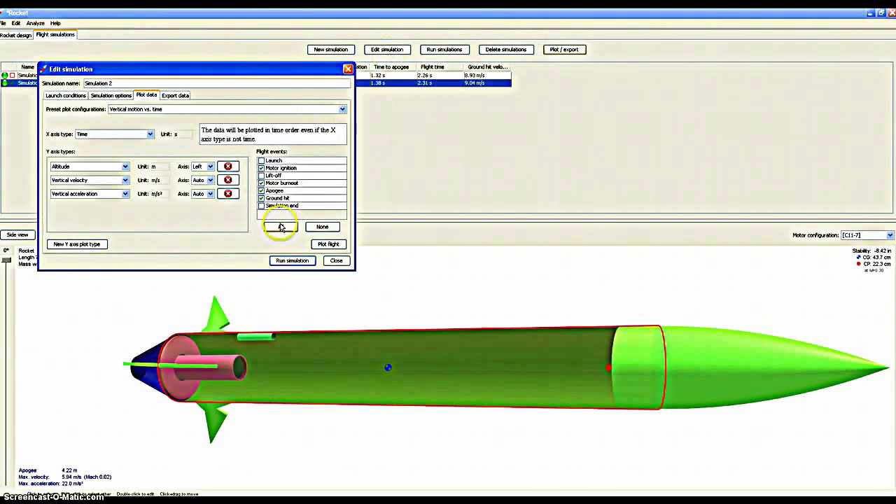
click(112, 95)
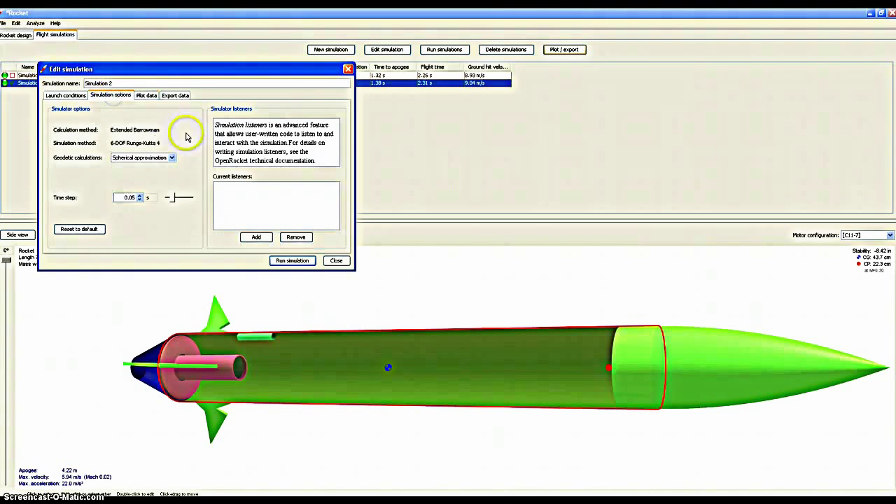
click(146, 96)
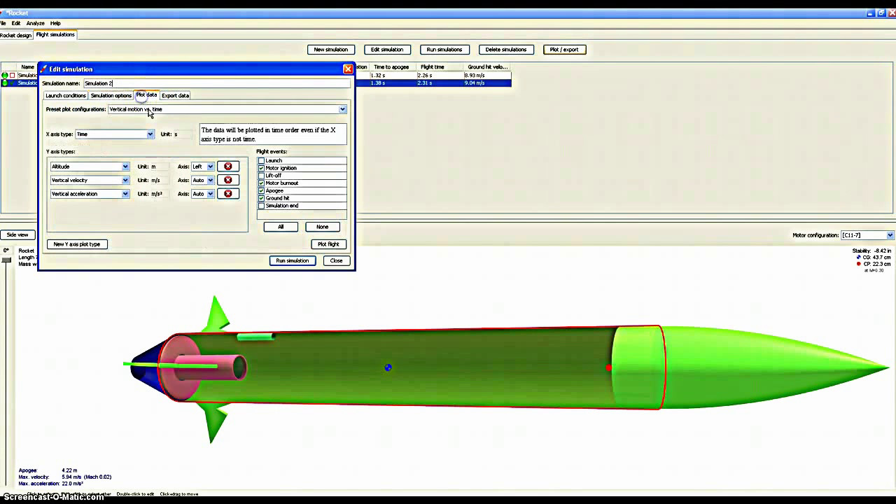
click(328, 244)
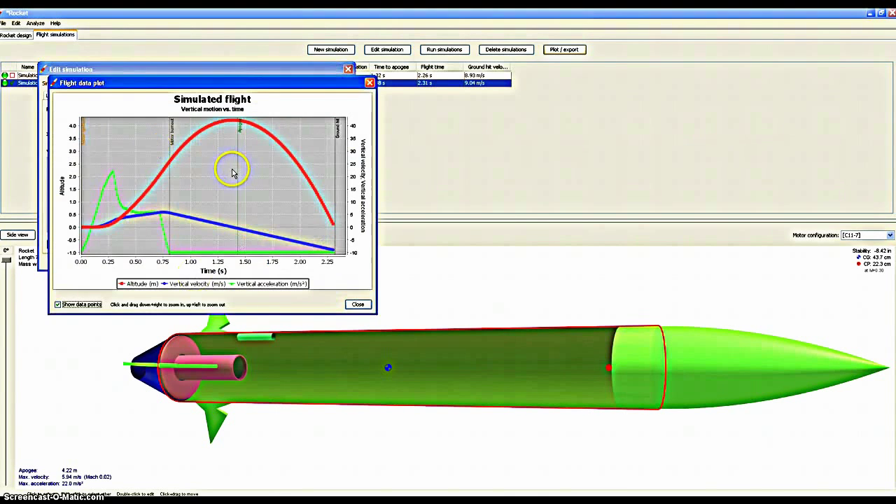